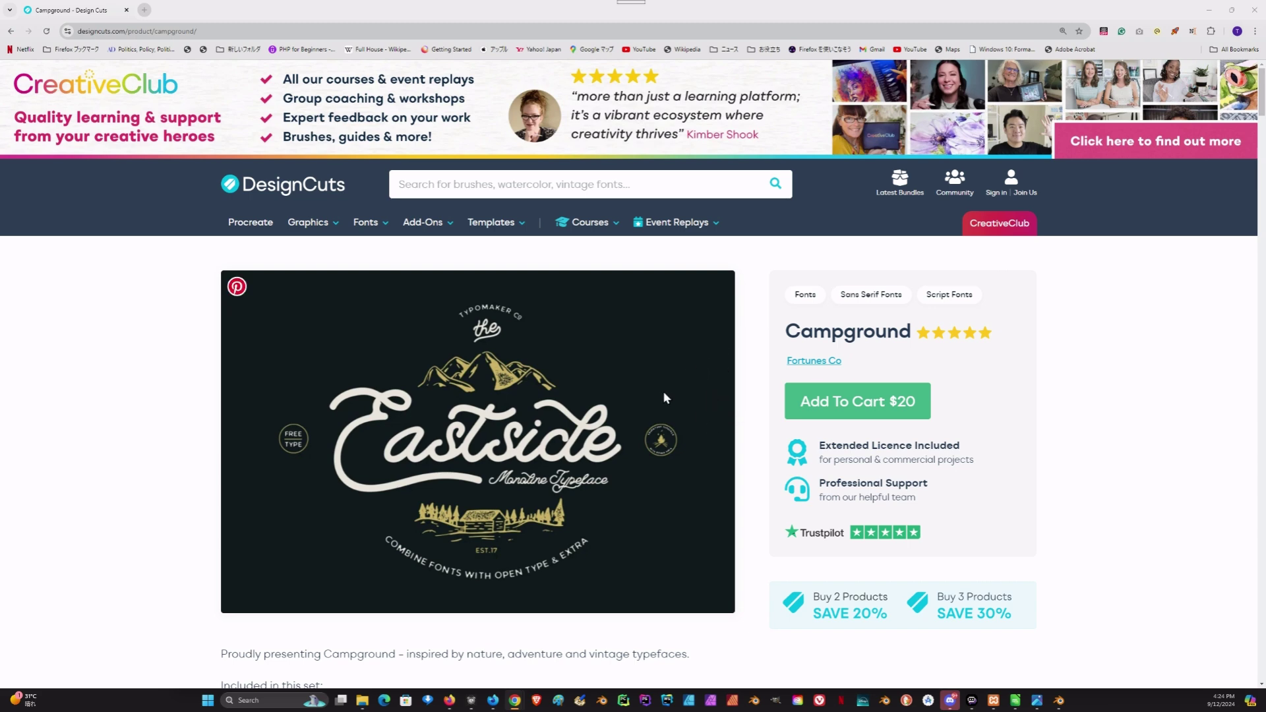
# Look through the Campground font's product page, including its description, sample badges and glyph charts
pyautogui.scroll(-5, 415, 454)
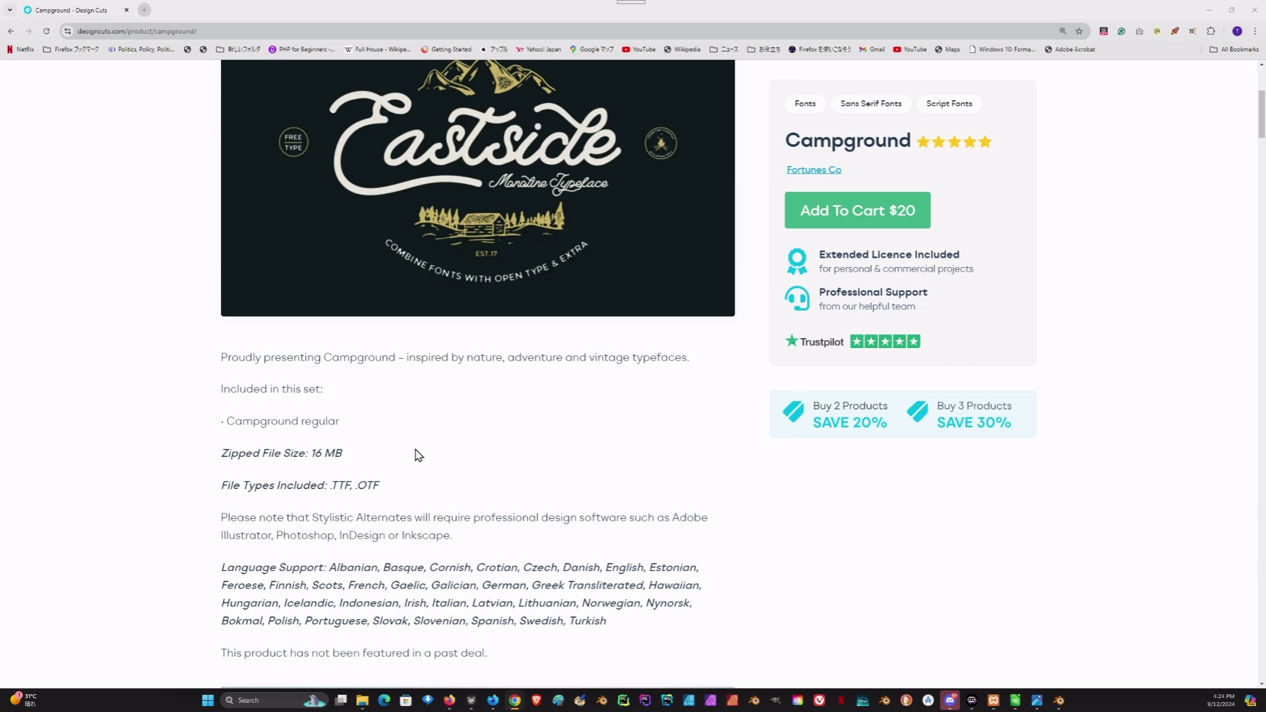
pyautogui.scroll(1, 397, 457)
pyautogui.scroll(-2, 359, 508)
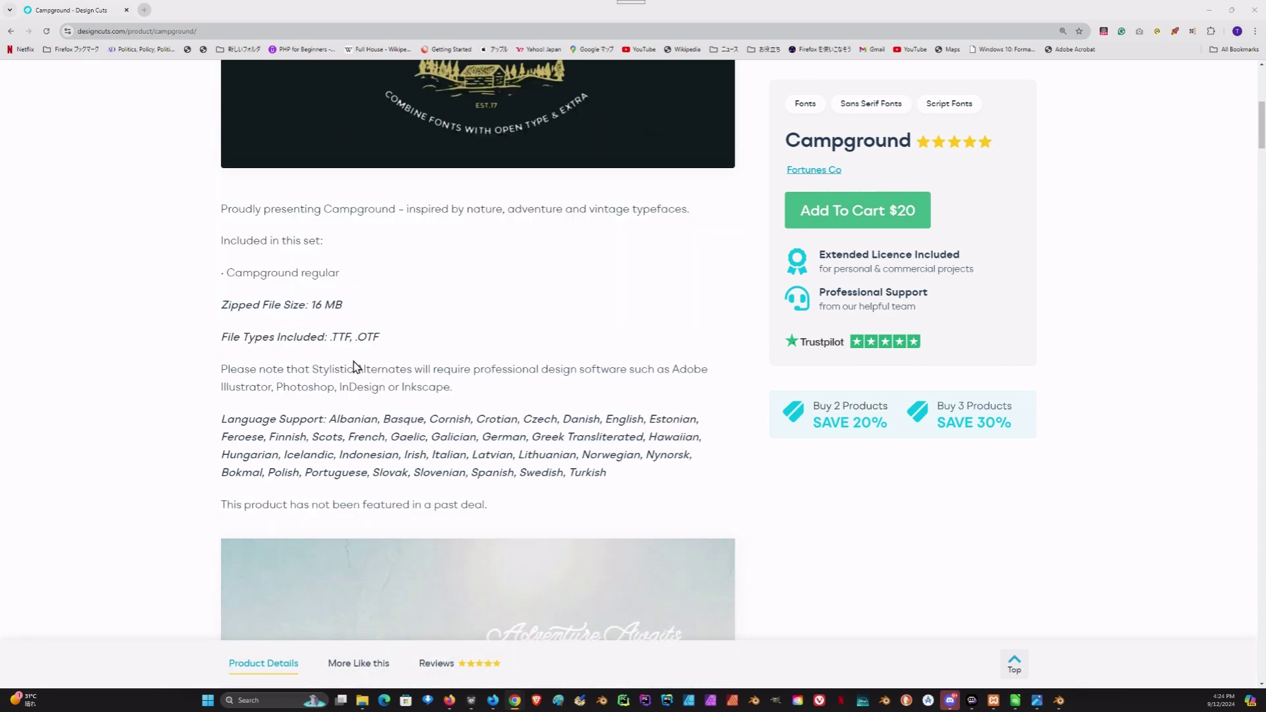
pyautogui.scroll(-4, 353, 367)
pyautogui.scroll(-4, 346, 370)
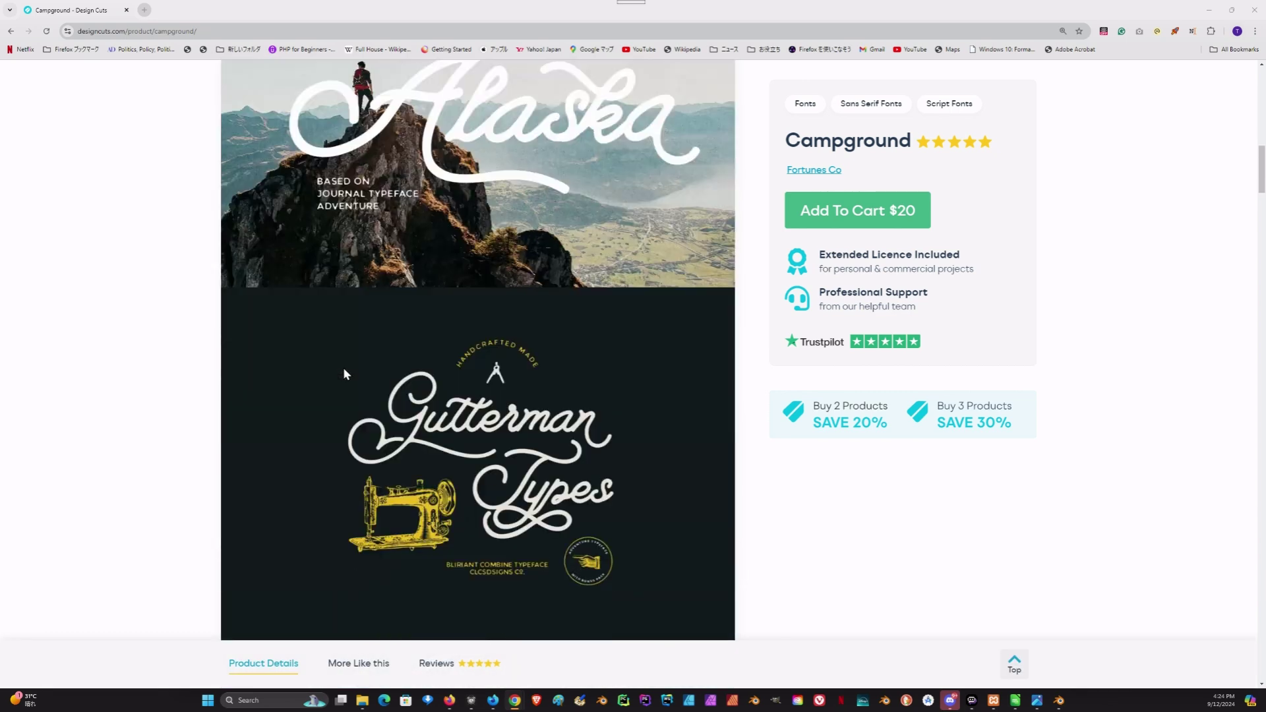
pyautogui.scroll(-6, 344, 374)
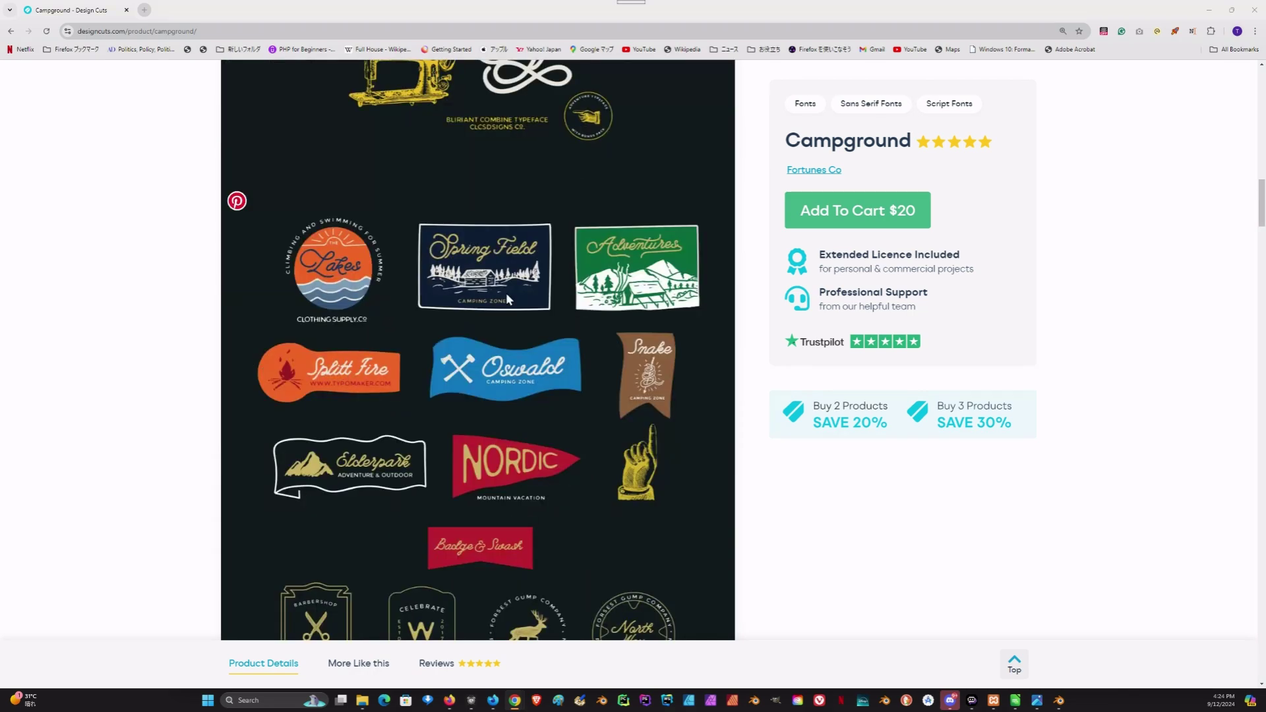
pyautogui.scroll(-4, 559, 434)
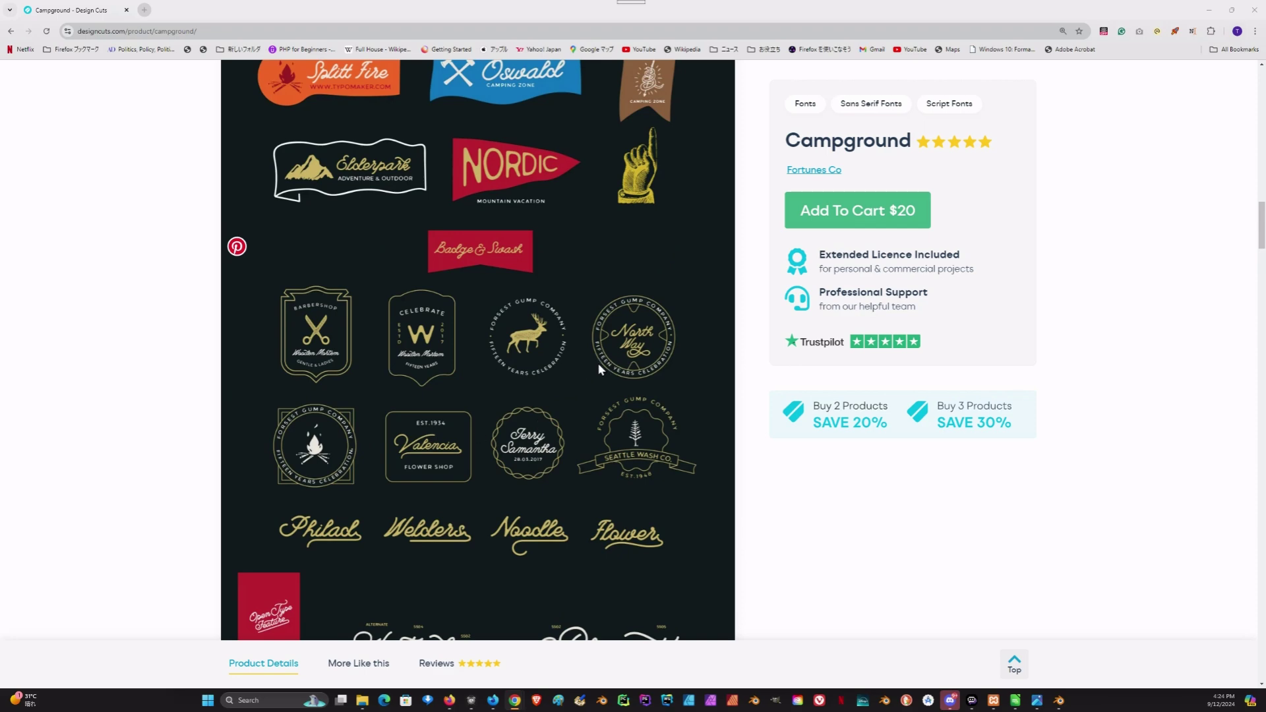
pyautogui.scroll(-2, 521, 385)
pyautogui.scroll(-16, 488, 378)
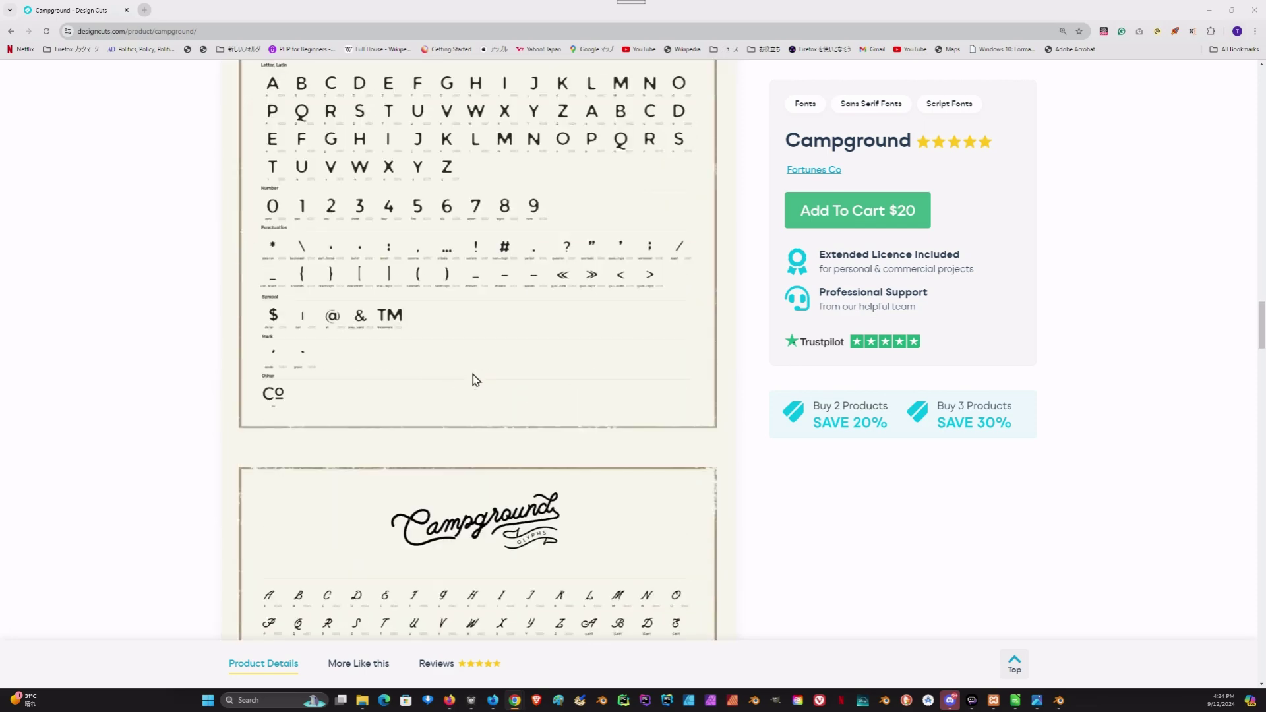
pyautogui.scroll(-15, 474, 380)
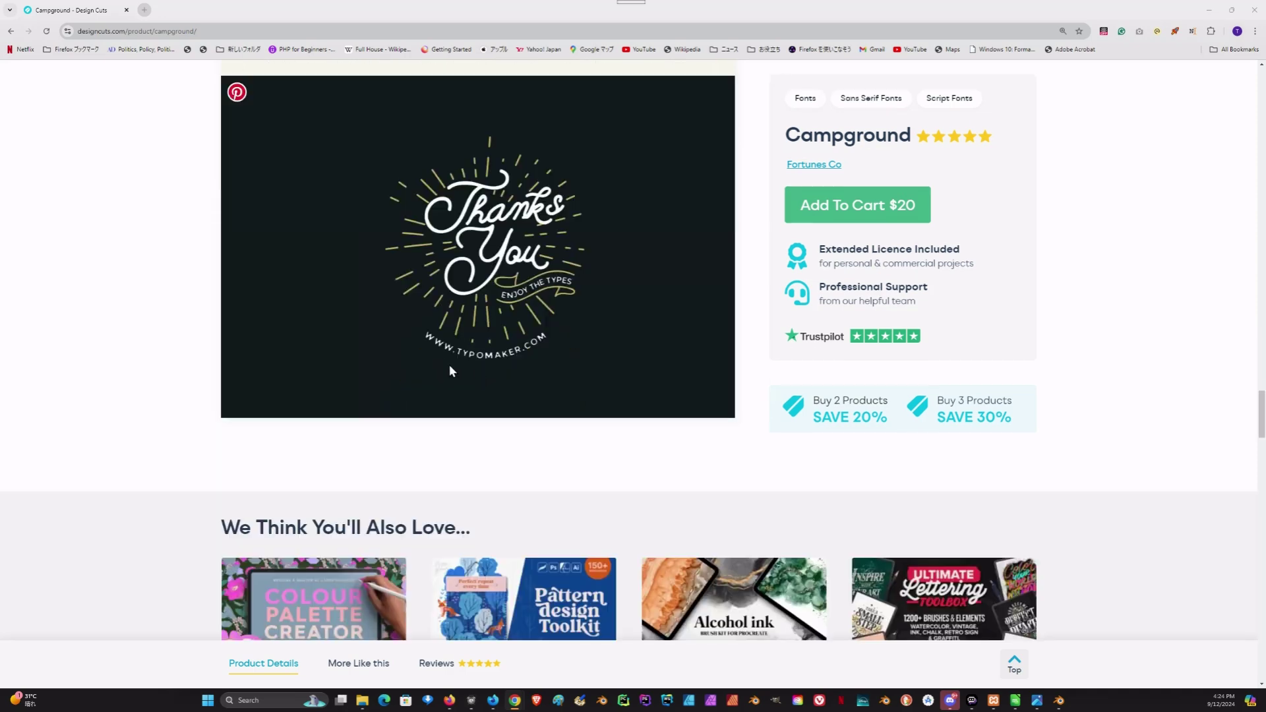
pyautogui.scroll(8, 501, 366)
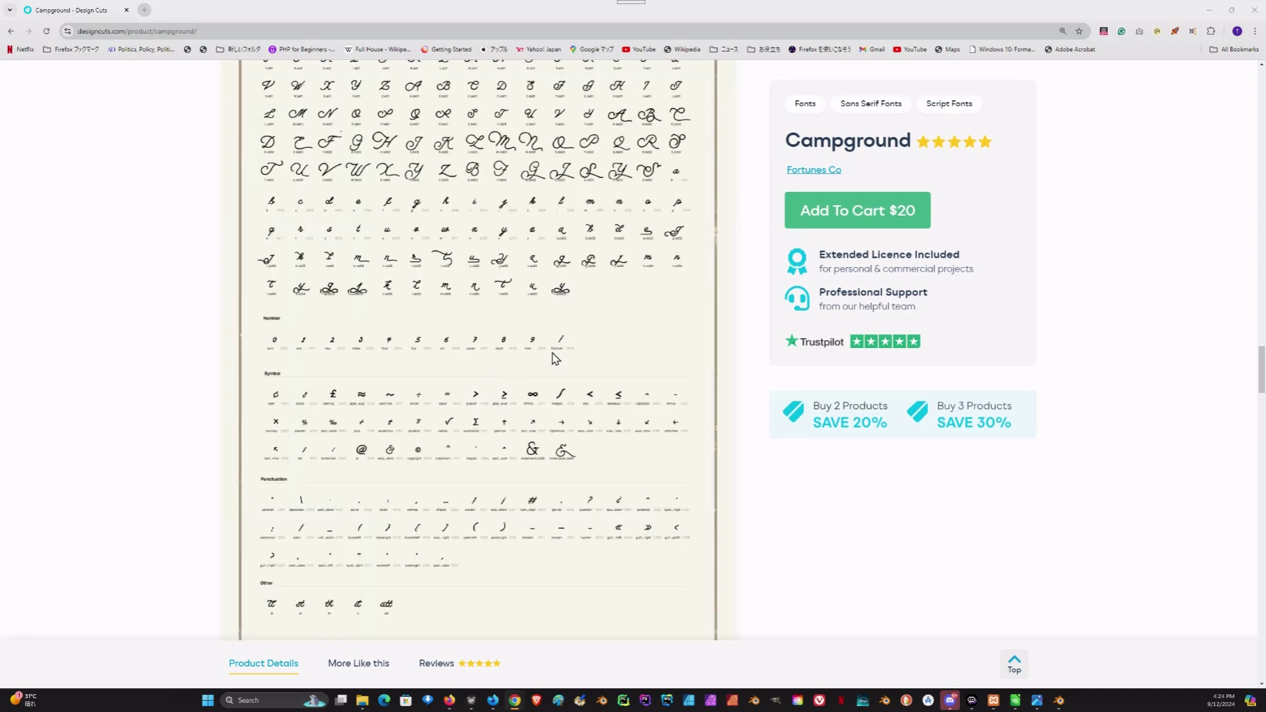
# Switch to the workflow chart 20240911-Campground-Bonus-chart-01.jpg in the image viewer and examine Step1, the EPS to SVG conversion in Affinity Designer
pyautogui.click(1037, 701)
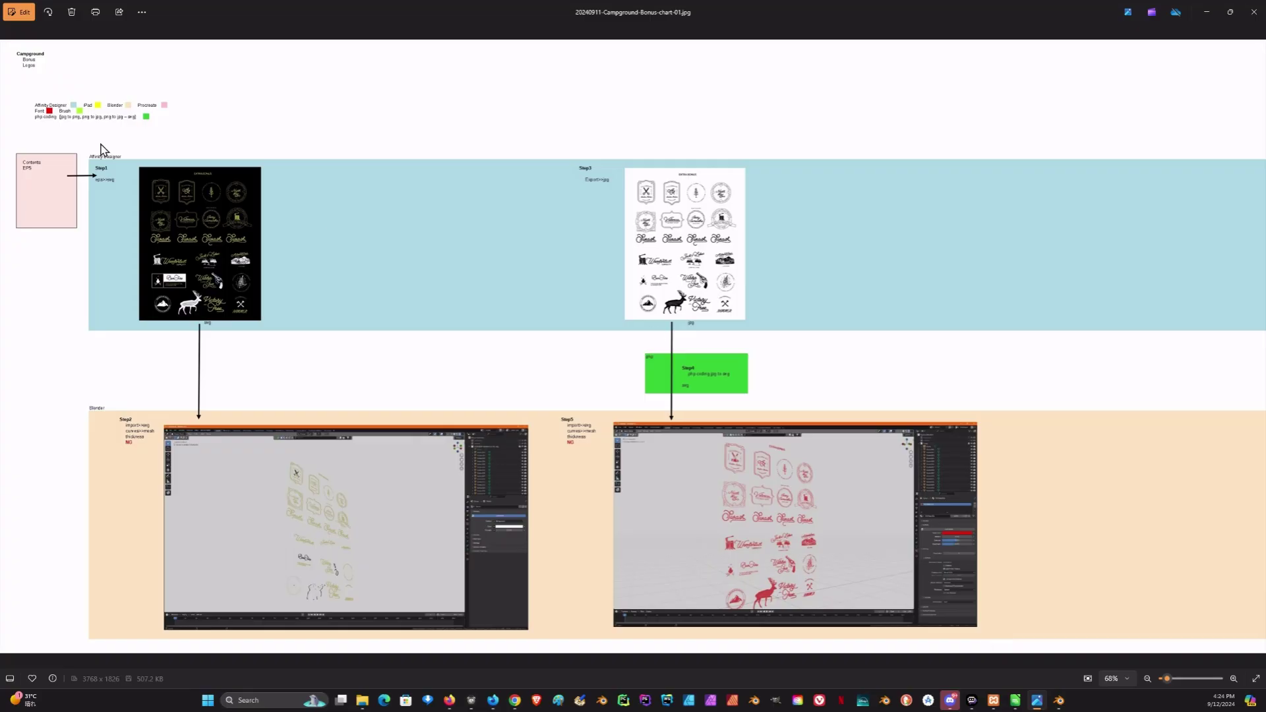
pyautogui.scroll(5, 93, 85)
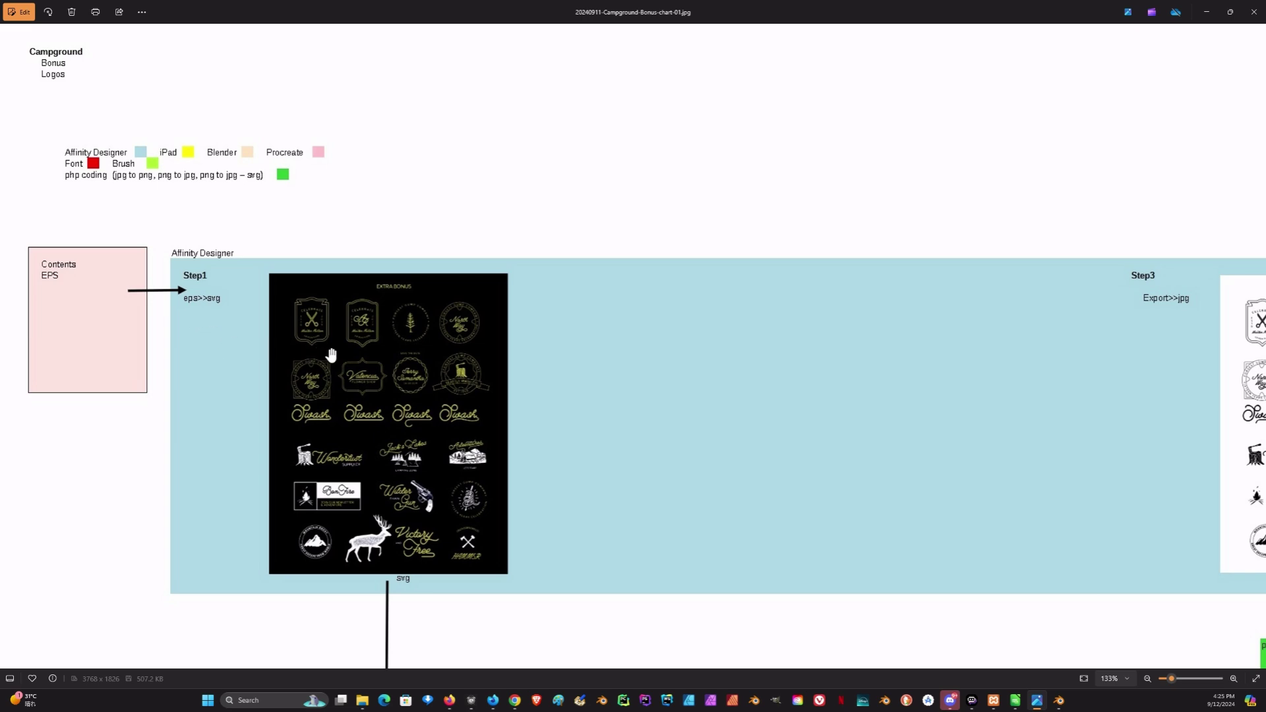
pyautogui.scroll(3, 382, 388)
pyautogui.scroll(1, 378, 415)
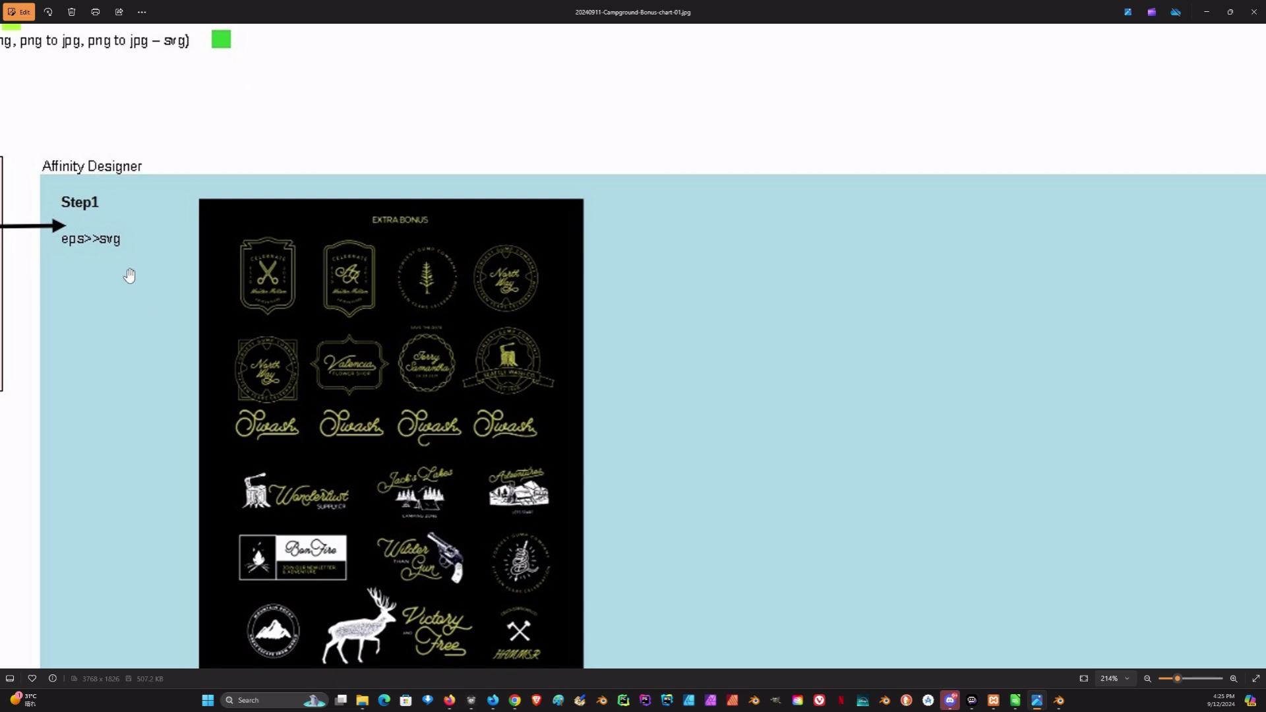
pyautogui.scroll(-5, 398, 378)
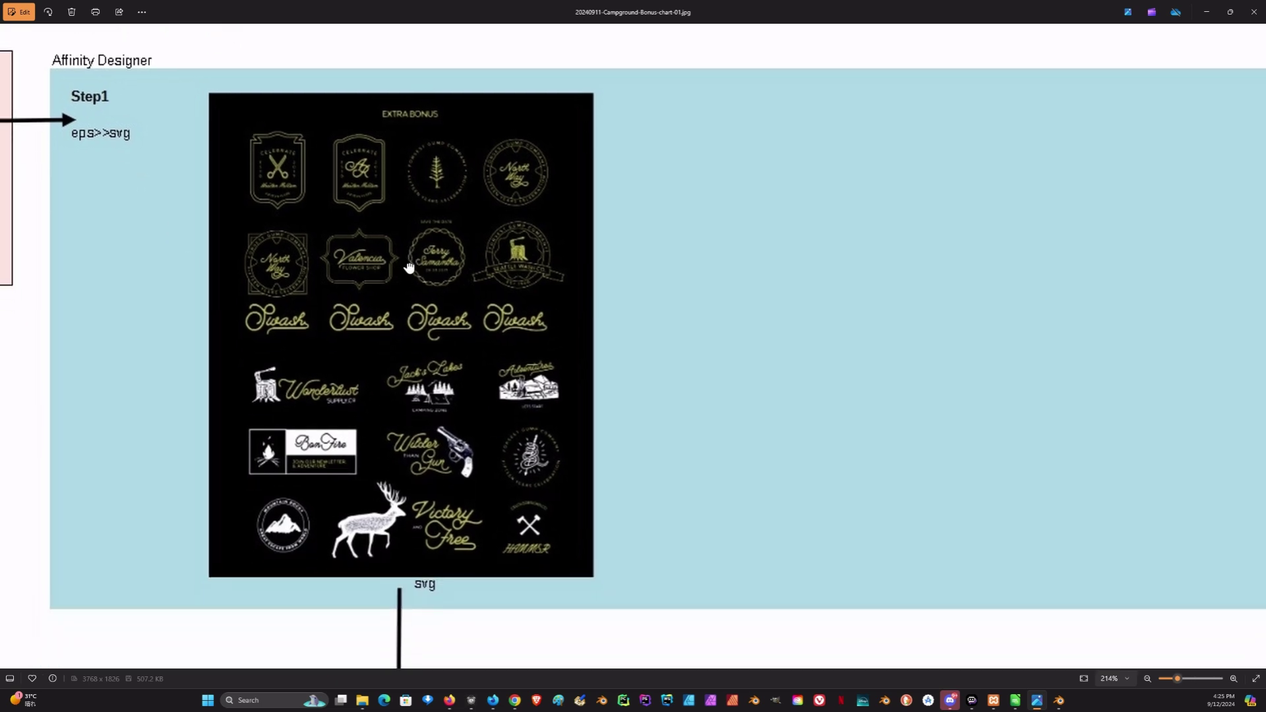
pyautogui.scroll(-2, 591, 547)
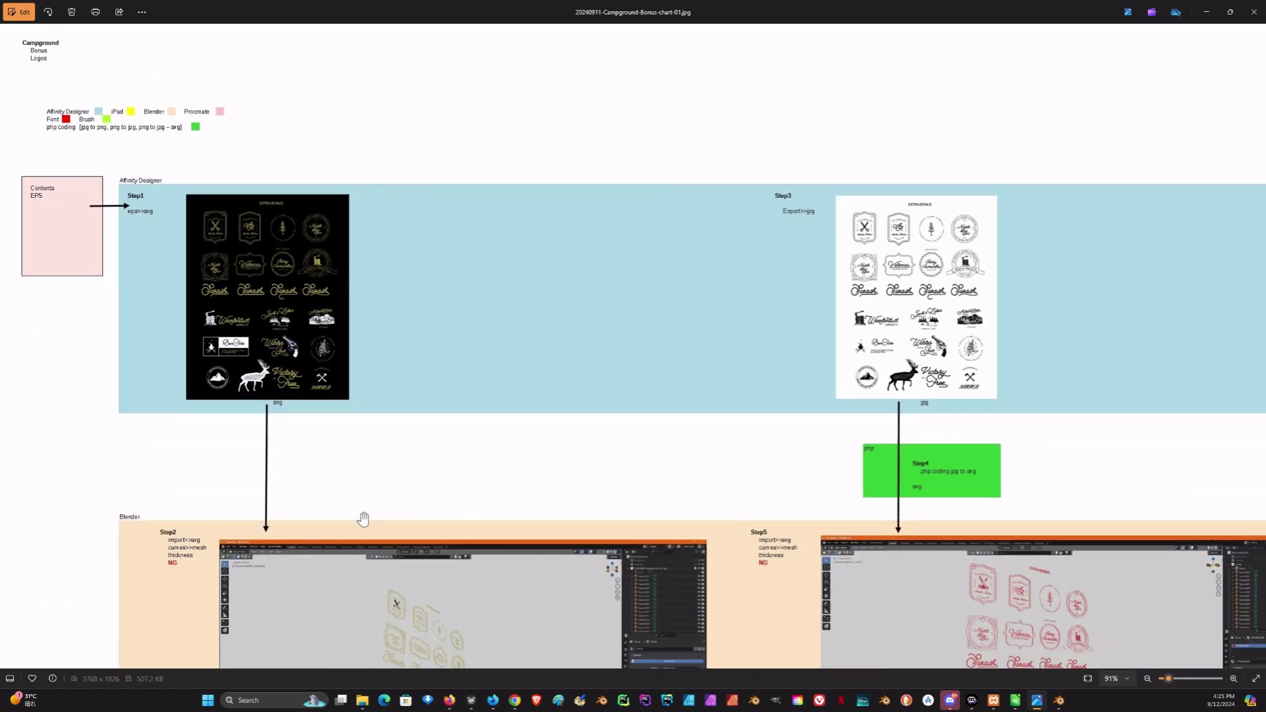
# Examine Step2 of the chart, the Blender import of the SVG with mesh conversion and thickness
pyautogui.moveTo(362, 517); pyautogui.dragTo(415, 409)
pyautogui.scroll(3, 374, 505)
pyautogui.scroll(2, 374, 505)
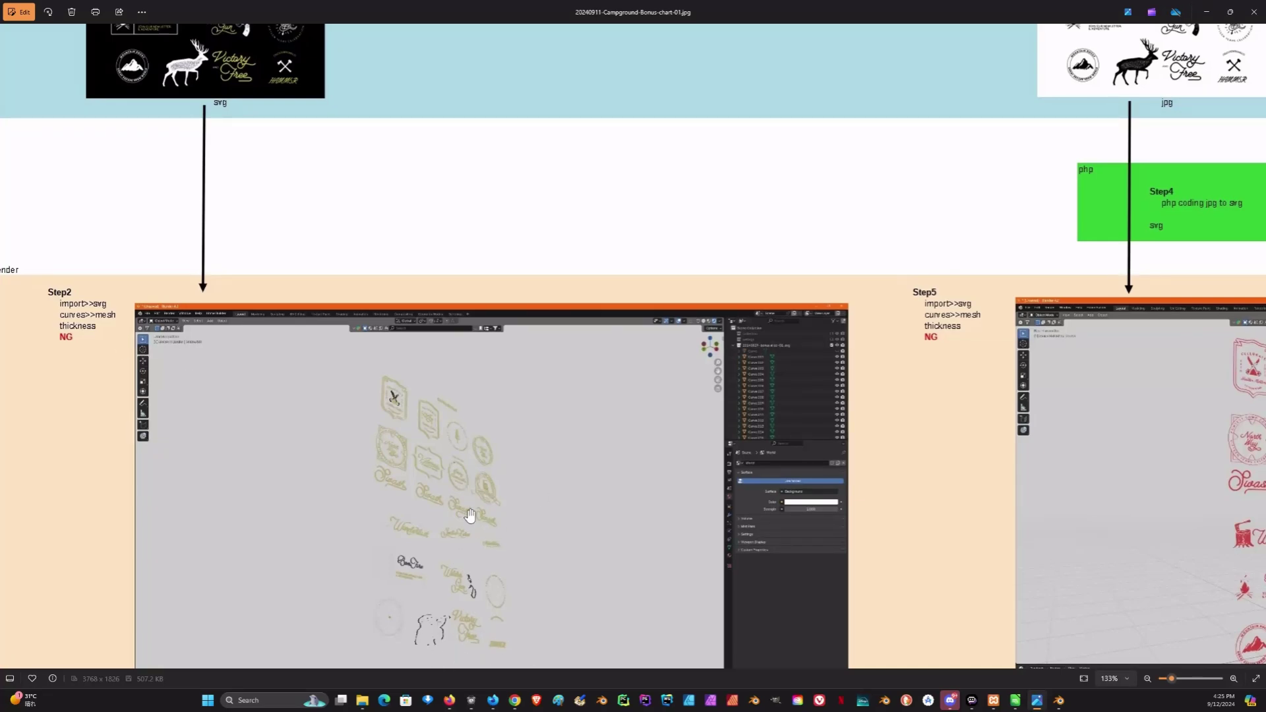
pyautogui.scroll(1, 503, 475)
pyautogui.scroll(-5, 501, 452)
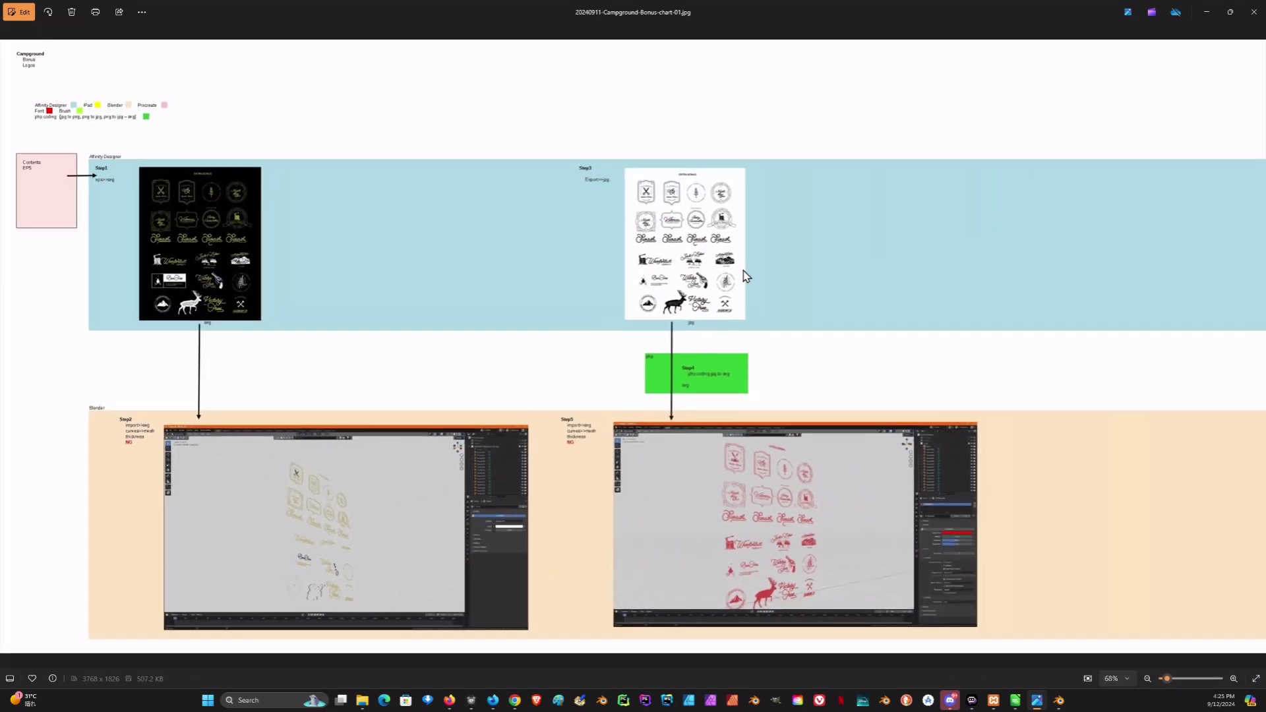
# Examine Step3 and Step4 of the chart, the JPG export and the PHP conversion from JPG to SVG
pyautogui.scroll(8, 831, 227)
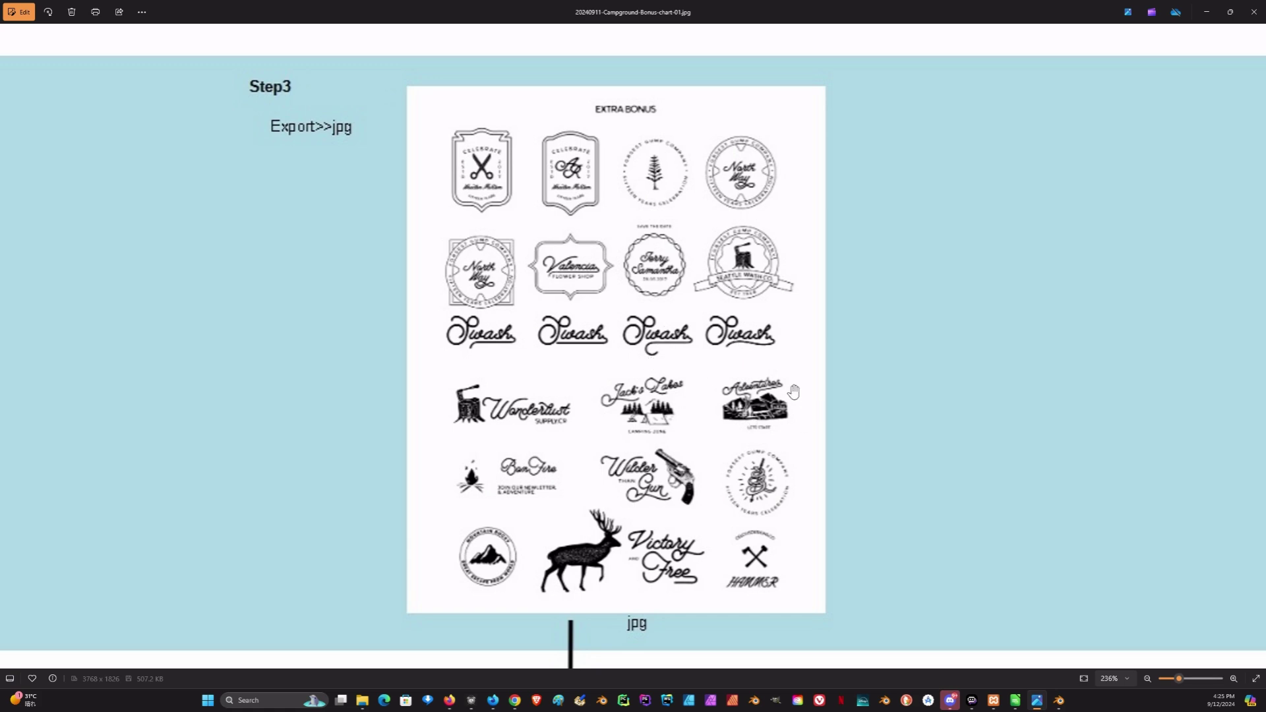
pyautogui.scroll(-3, 793, 315)
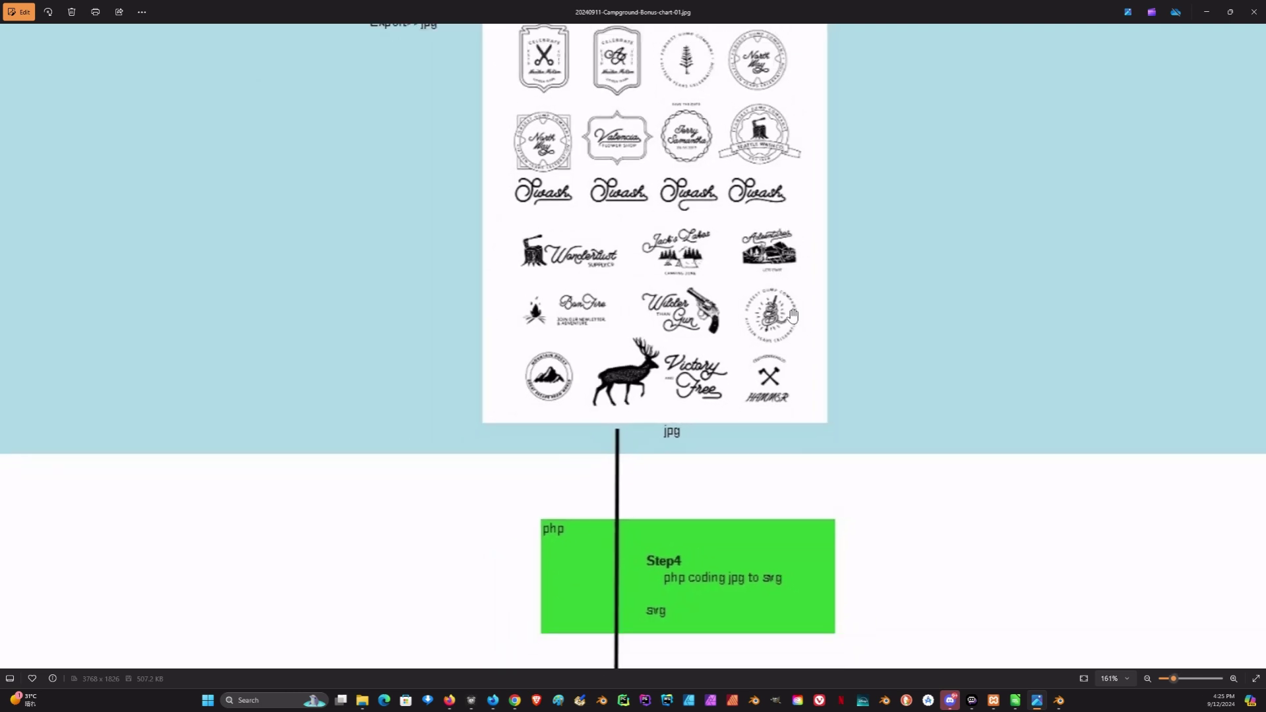
pyautogui.scroll(-3, 794, 315)
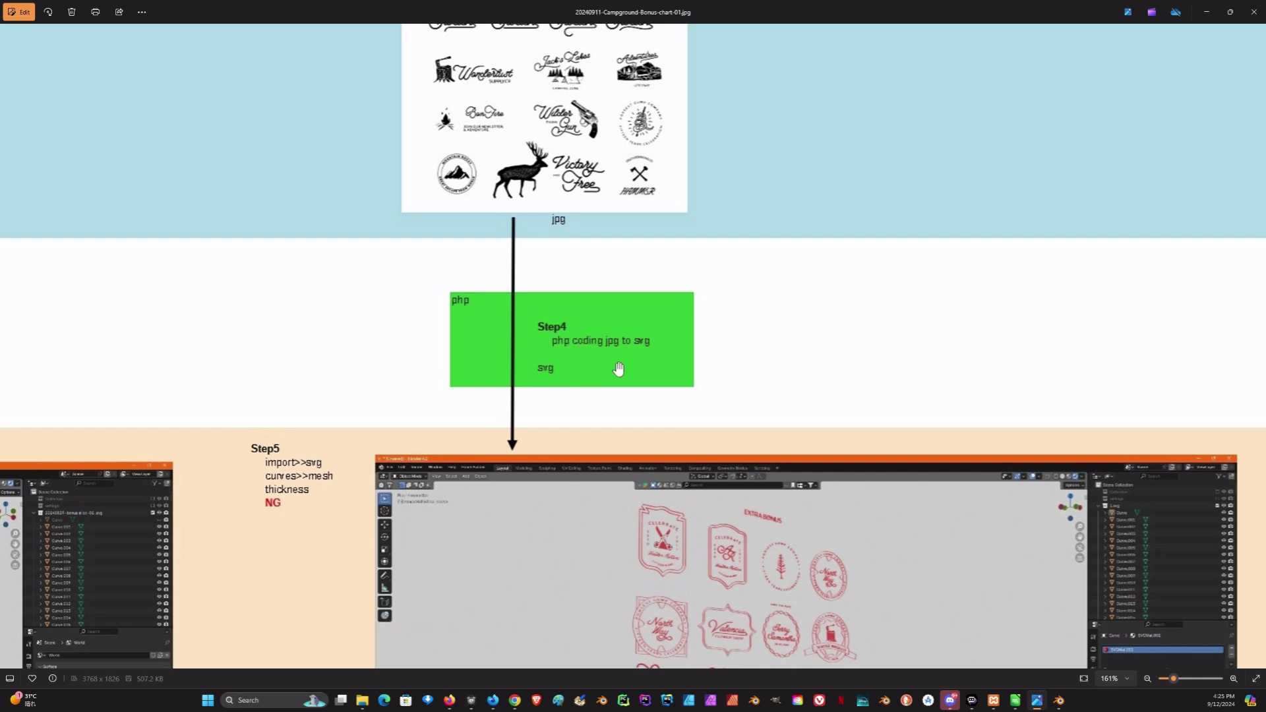
# Examine the chart's Step5 Blender screenshot with the red logos and compare it with the Step2 screenshot
pyautogui.moveTo(622, 366); pyautogui.dragTo(602, 162)
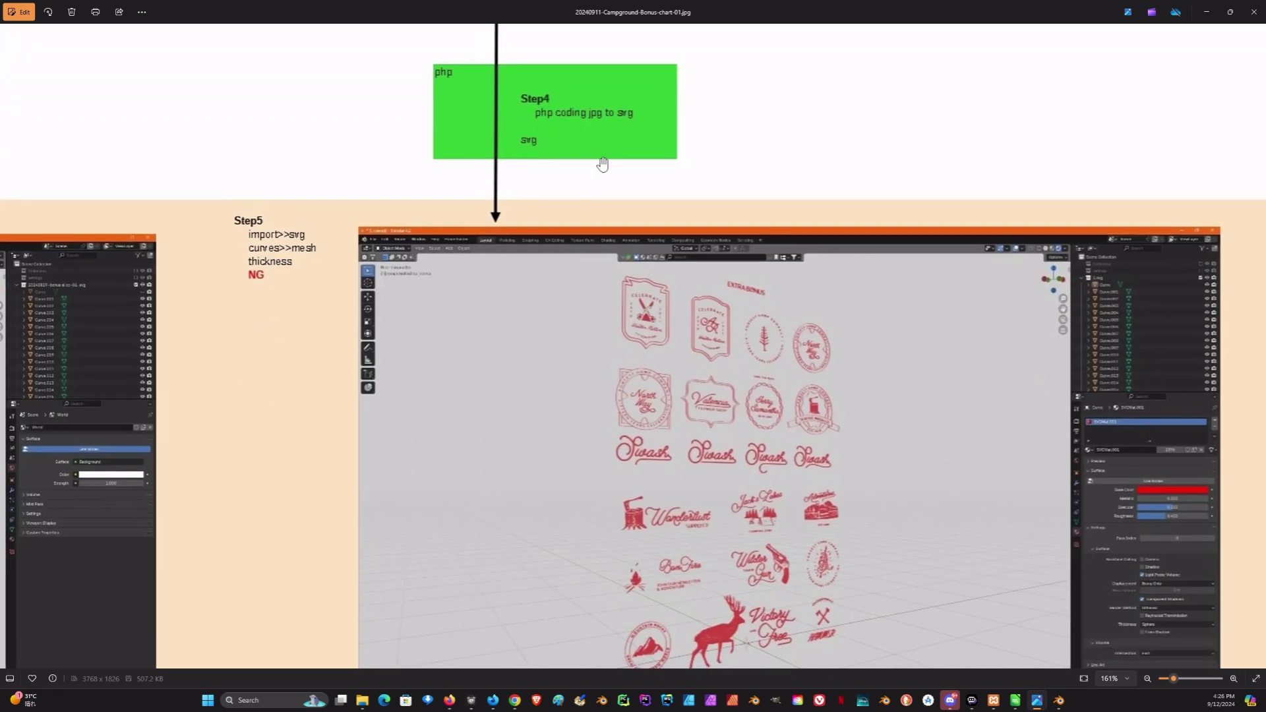
pyautogui.moveTo(528, 227); pyautogui.dragTo(433, 132)
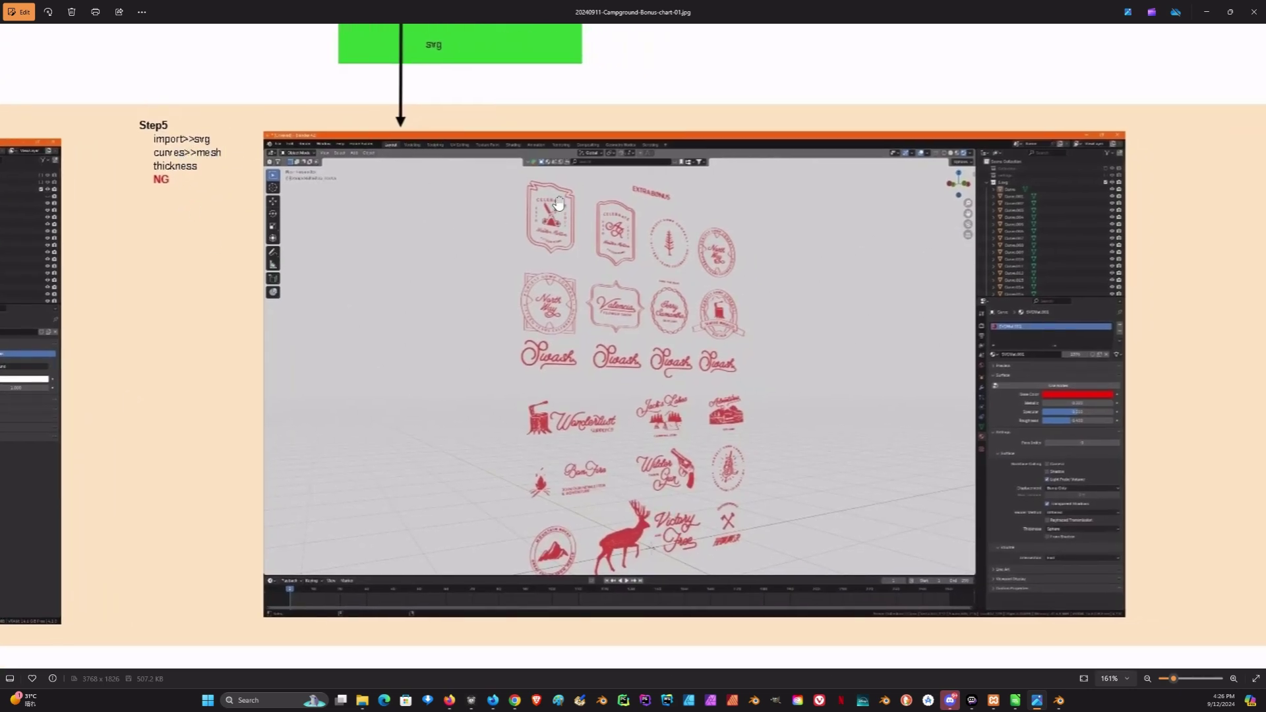
pyautogui.scroll(3, 606, 307)
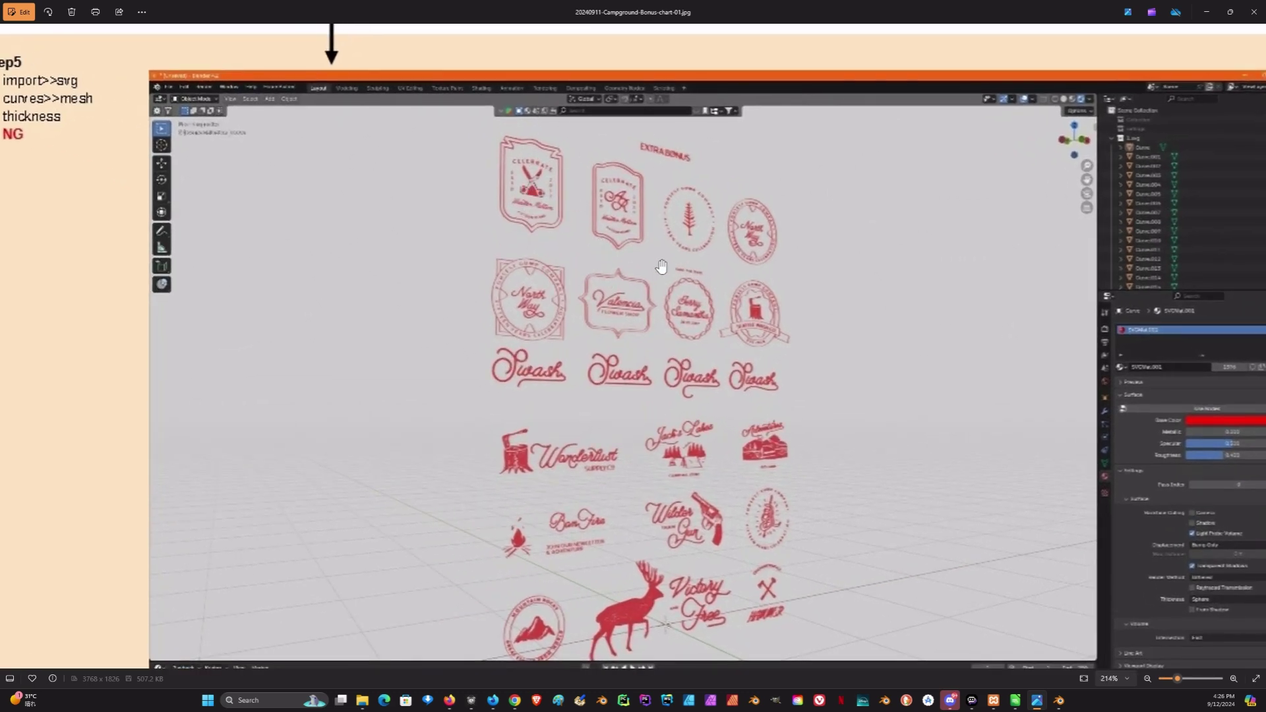
pyautogui.scroll(-6, 575, 315)
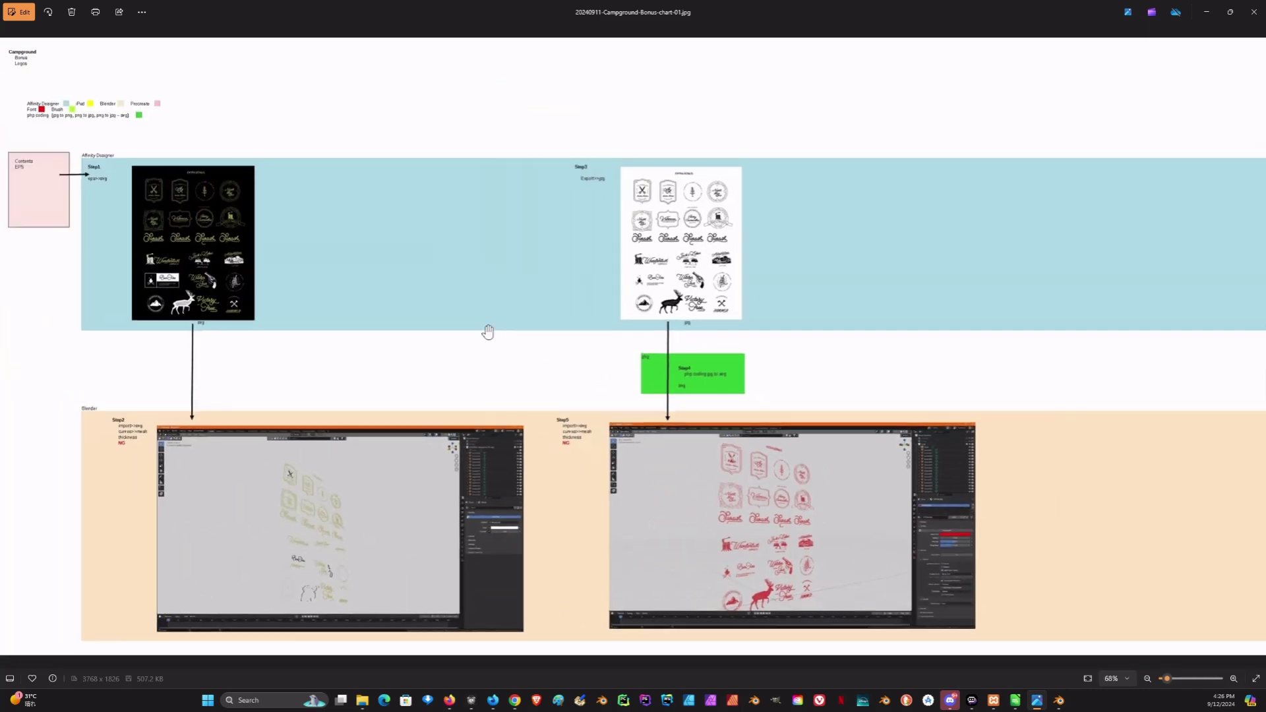
pyautogui.scroll(5, 296, 478)
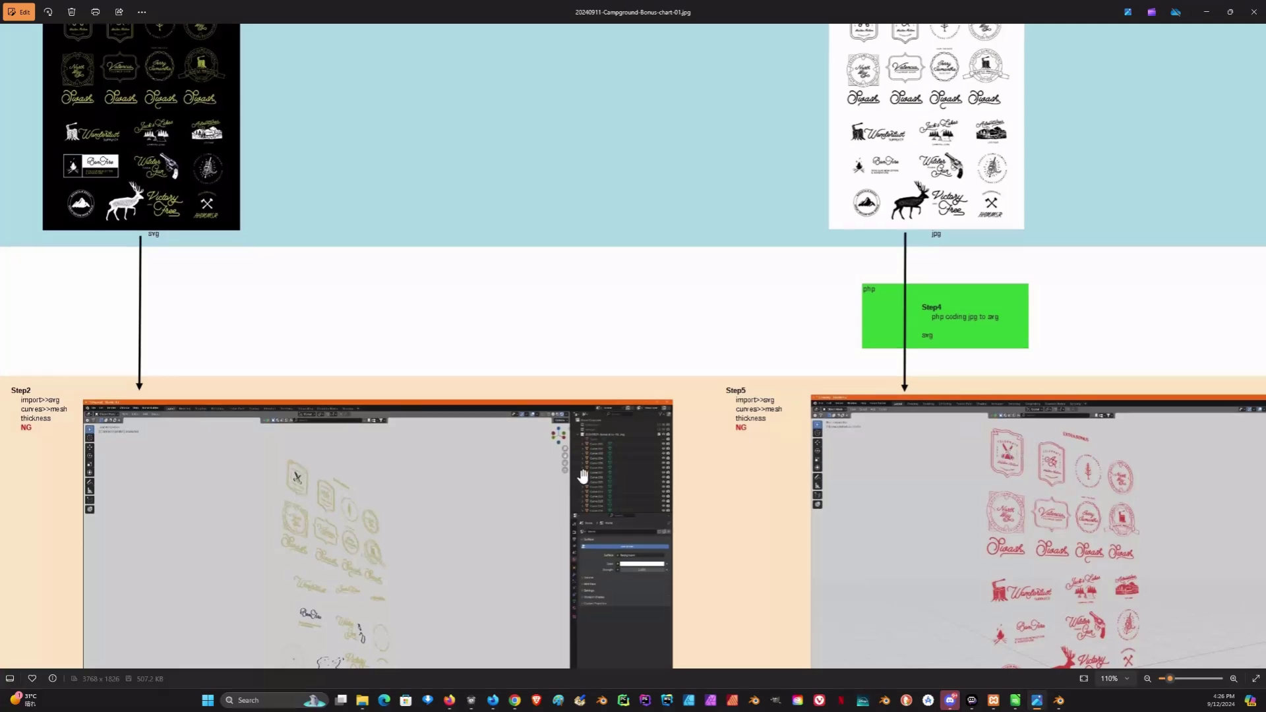
pyautogui.scroll(3, 341, 468)
pyautogui.scroll(-5, 341, 468)
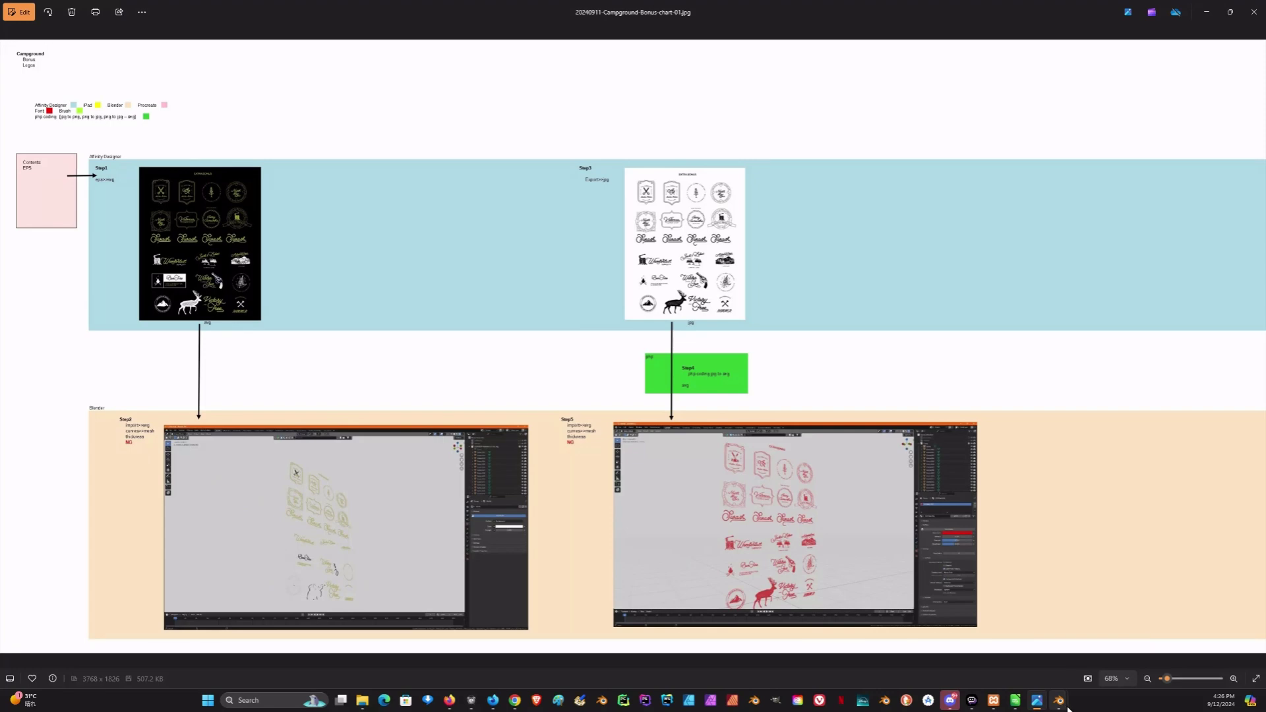
# Switch to the Blender file 20240829-bonus ai cc-NG-01 and inspect the whole sheet of yellow logo meshes
pyautogui.click(1059, 701)
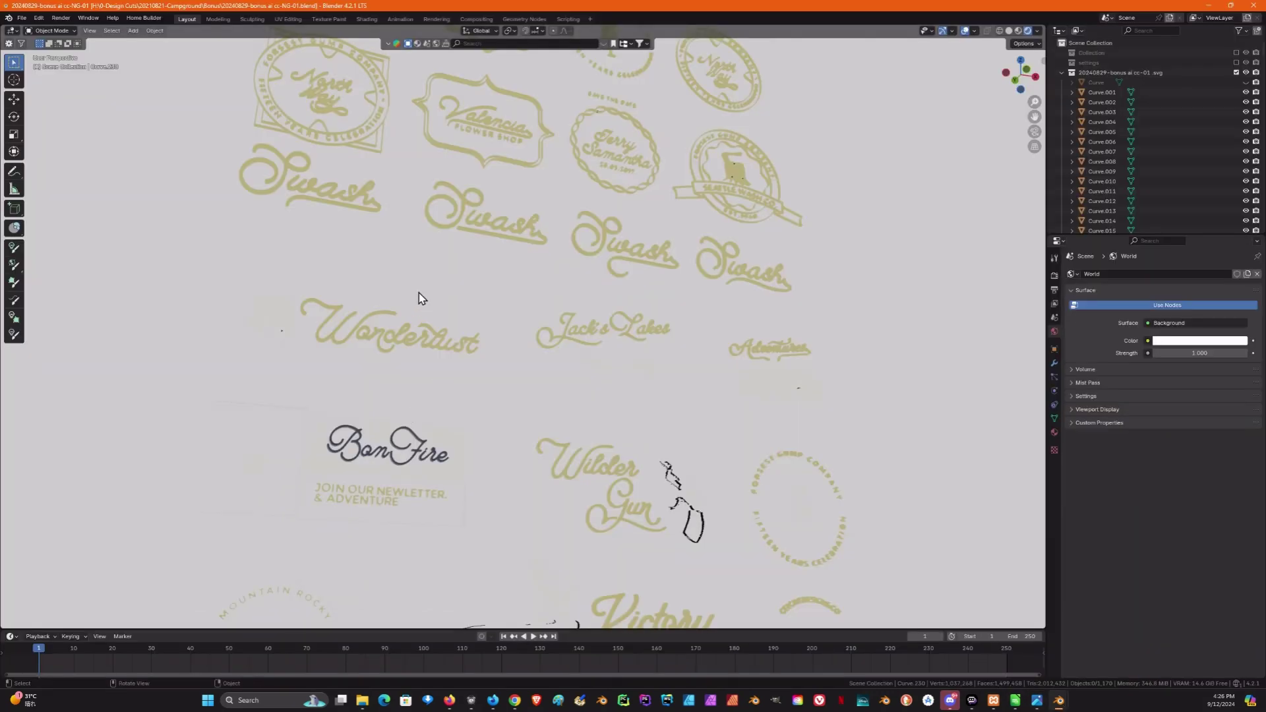
pyautogui.scroll(-3, 423, 299)
pyautogui.scroll(-1, 488, 273)
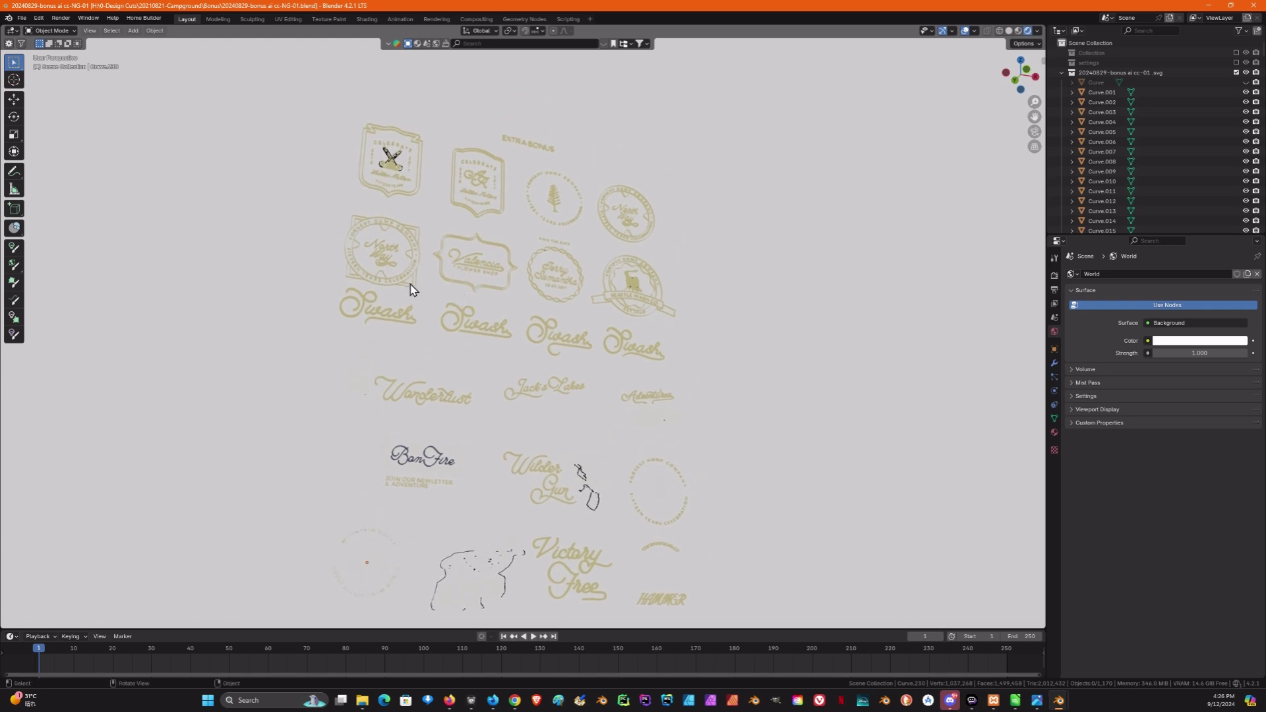
pyautogui.moveTo(556, 350); pyautogui.dragTo(523, 480, button='middle')
pyautogui.scroll(2, 522, 480)
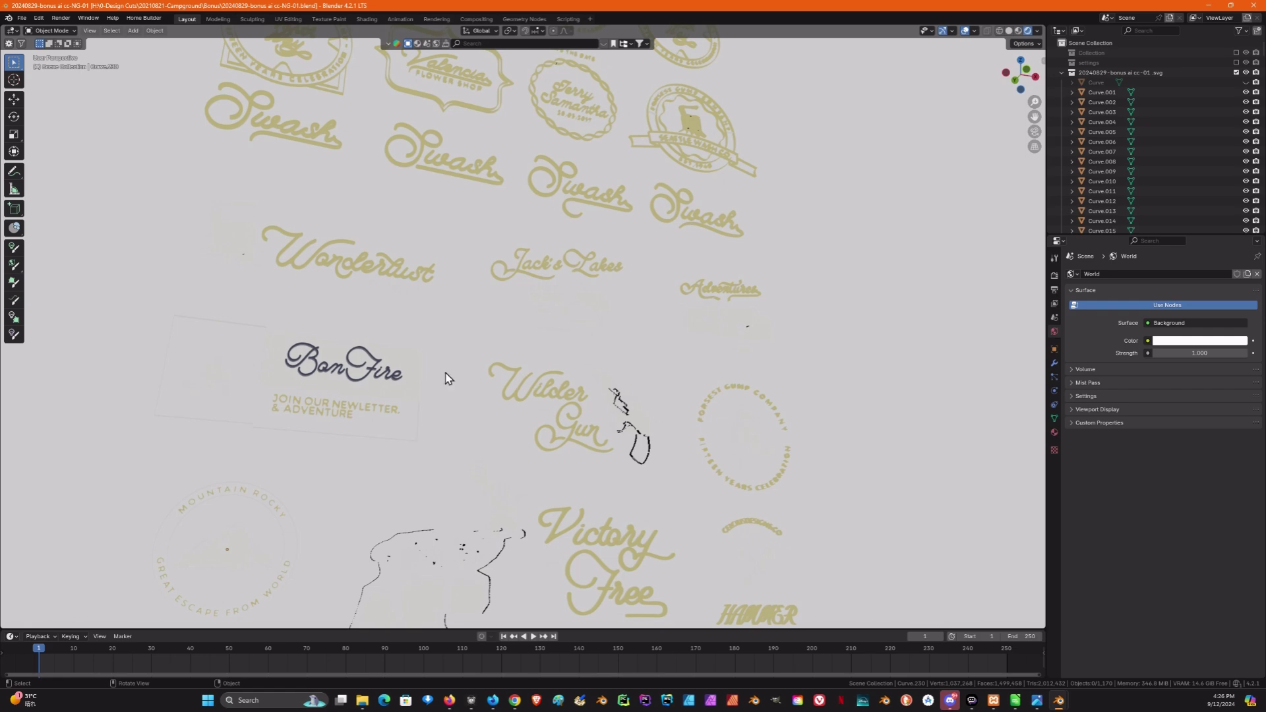
# Inspect the upper logo badges up close, especially the scissors artwork in the first Celebrate badge
pyautogui.keyDown('shift'); pyautogui.moveTo(456, 316); pyautogui.dragTo(486, 545, button='middle'); pyautogui.keyUp('shift')
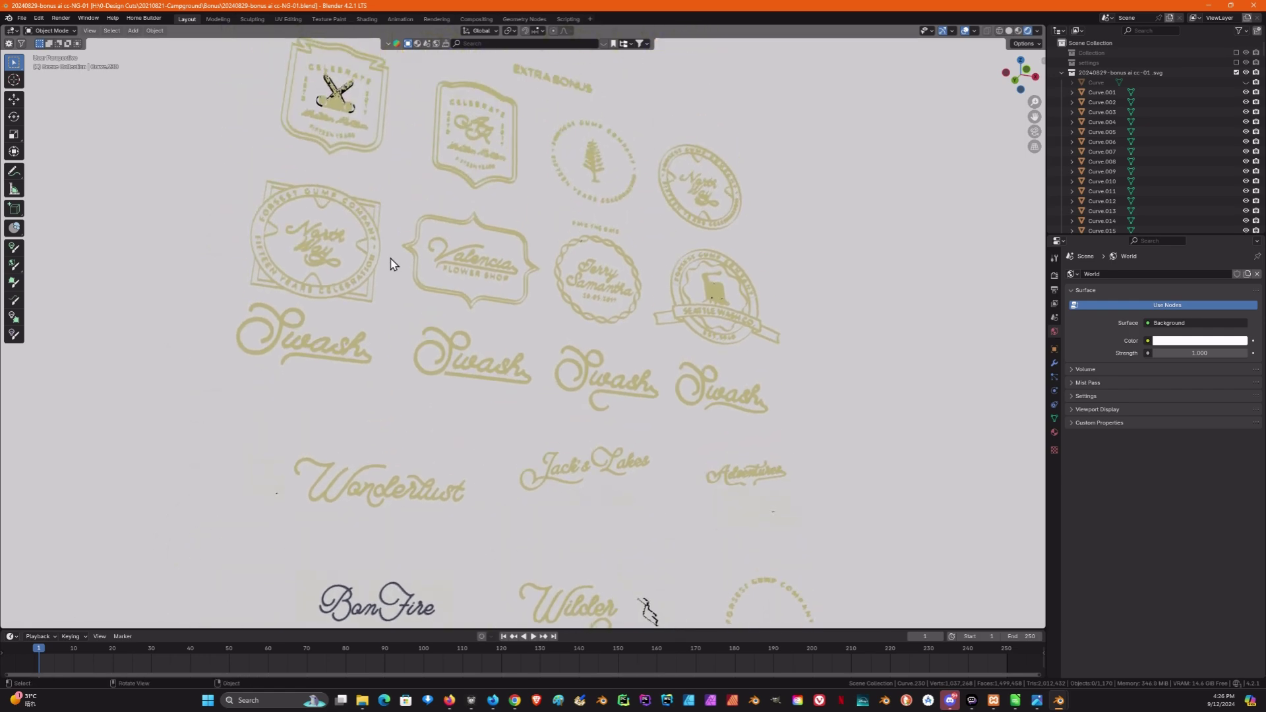
pyautogui.keyDown('shift'); pyautogui.moveTo(393, 263); pyautogui.dragTo(388, 356, button='middle'); pyautogui.keyUp('shift')
pyautogui.scroll(5, 320, 240)
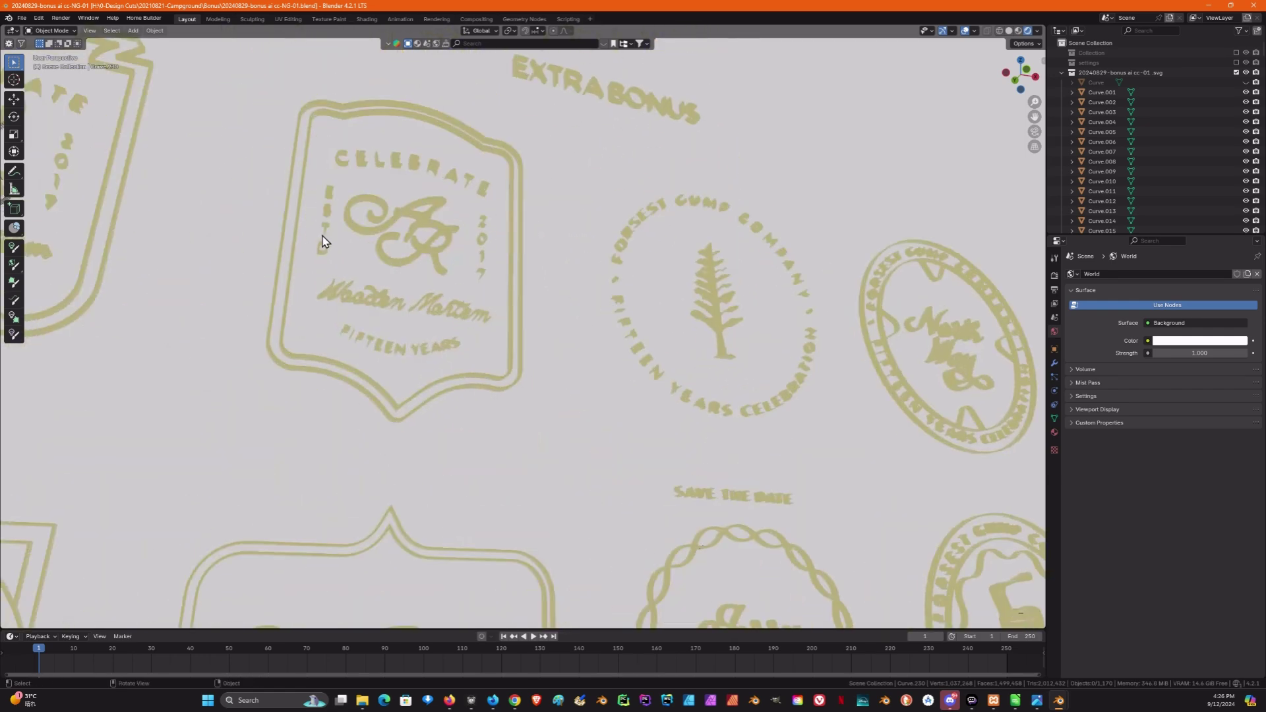
pyautogui.keyDown('shift'); pyautogui.moveTo(264, 221); pyautogui.dragTo(614, 359, button='middle'); pyautogui.keyUp('shift')
pyautogui.scroll(5, 560, 345)
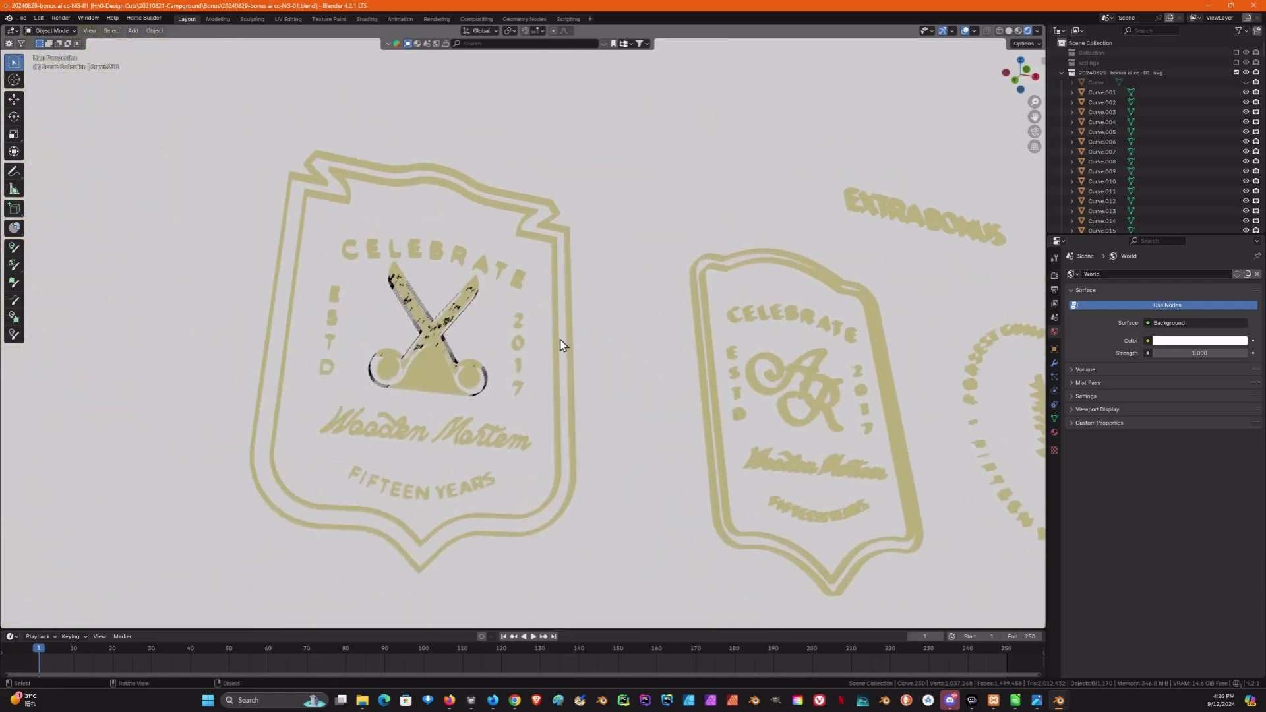
pyautogui.scroll(3, 369, 318)
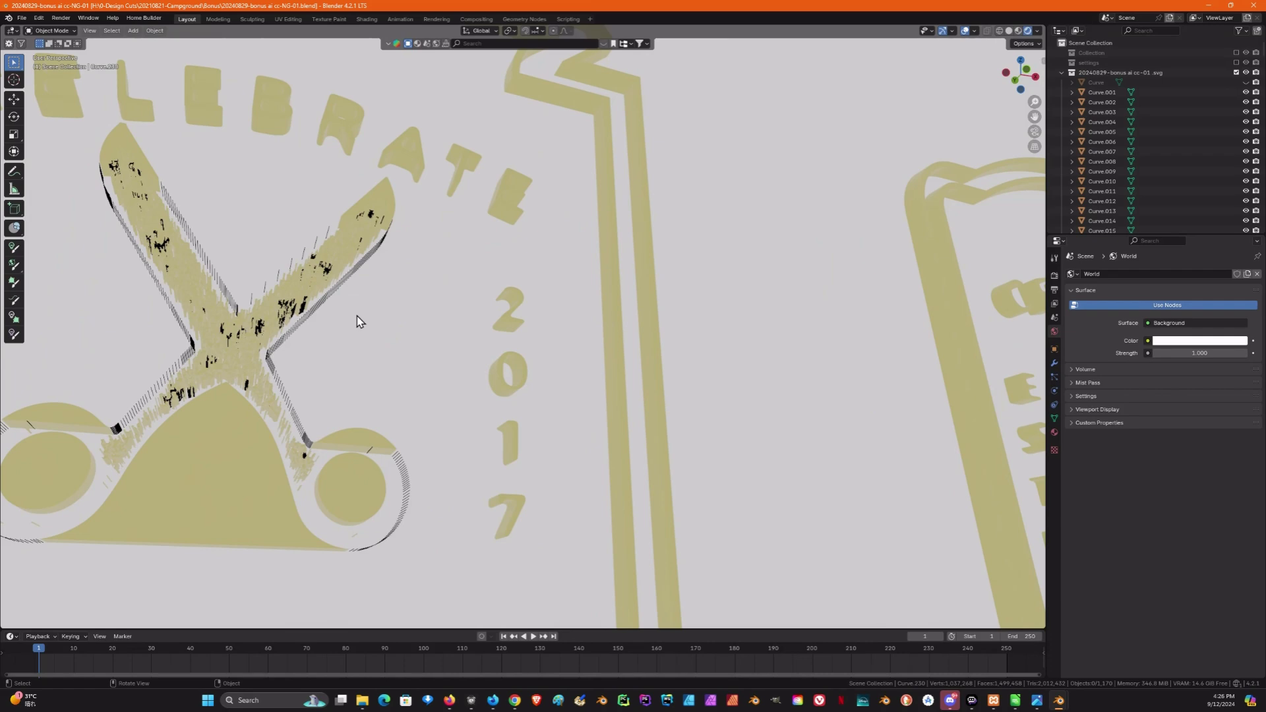
pyautogui.scroll(-5, 364, 325)
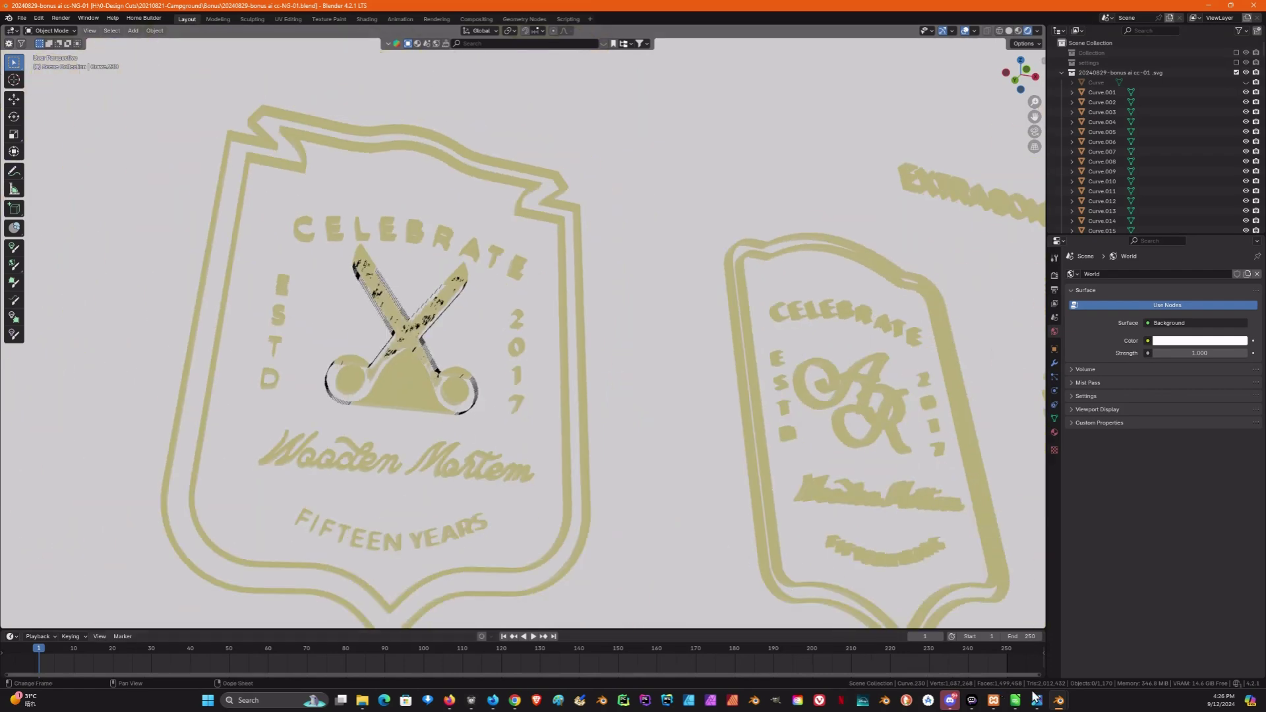
# Switch to the Blender file 20240829-bonus ai cc-JPG-NG-01 and inspect its red logo meshes up close
pyautogui.moveTo(1057, 699)
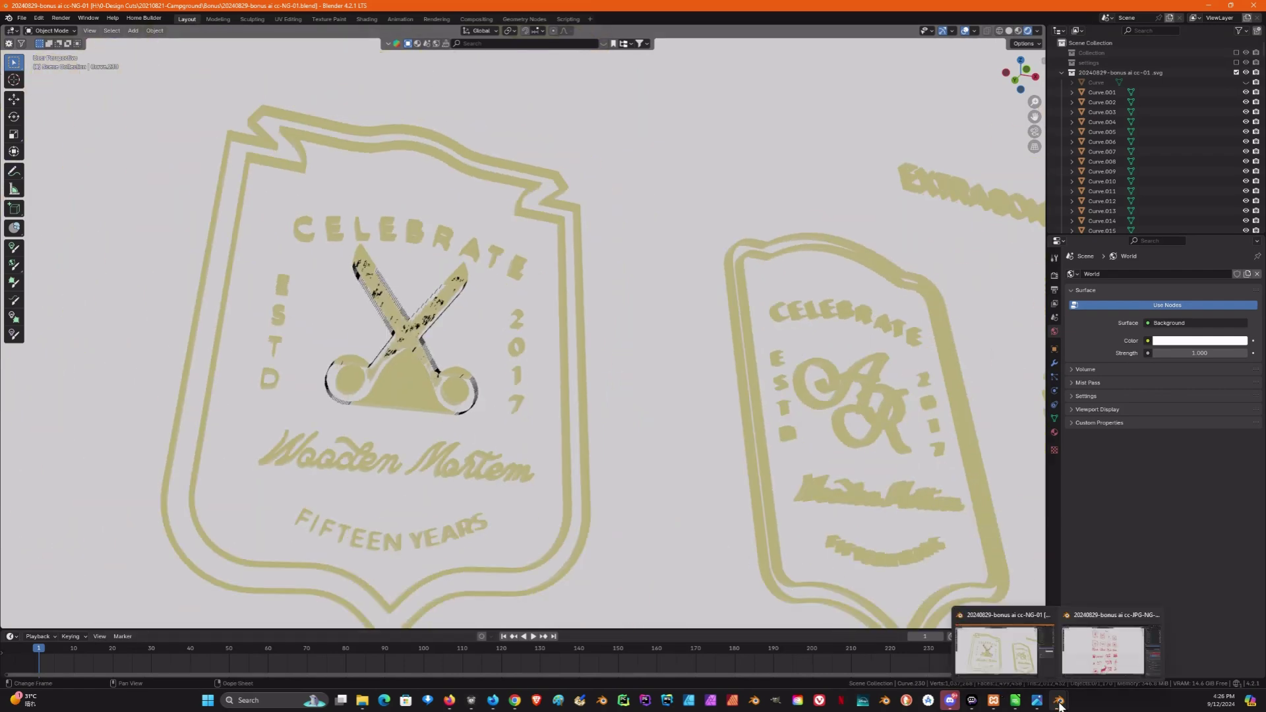
pyautogui.click(1124, 659)
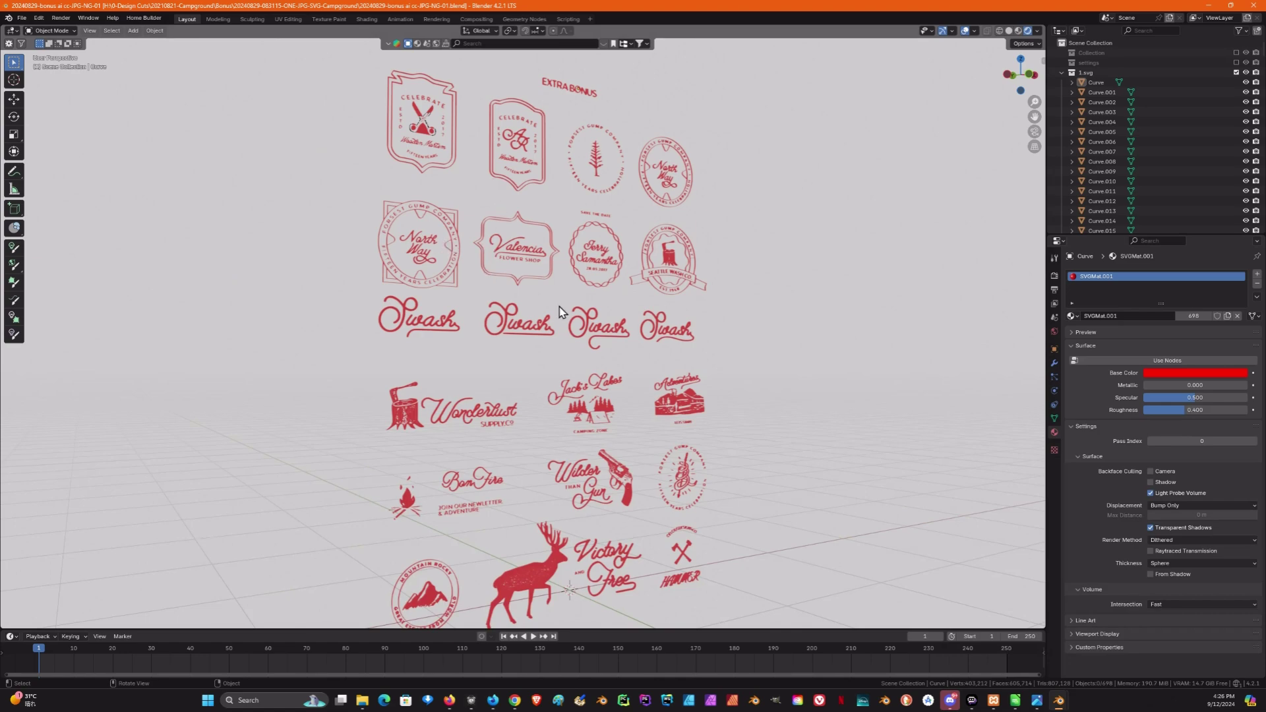
pyautogui.scroll(6, 500, 317)
pyautogui.moveTo(479, 303); pyautogui.dragTo(262, 381, button='middle')
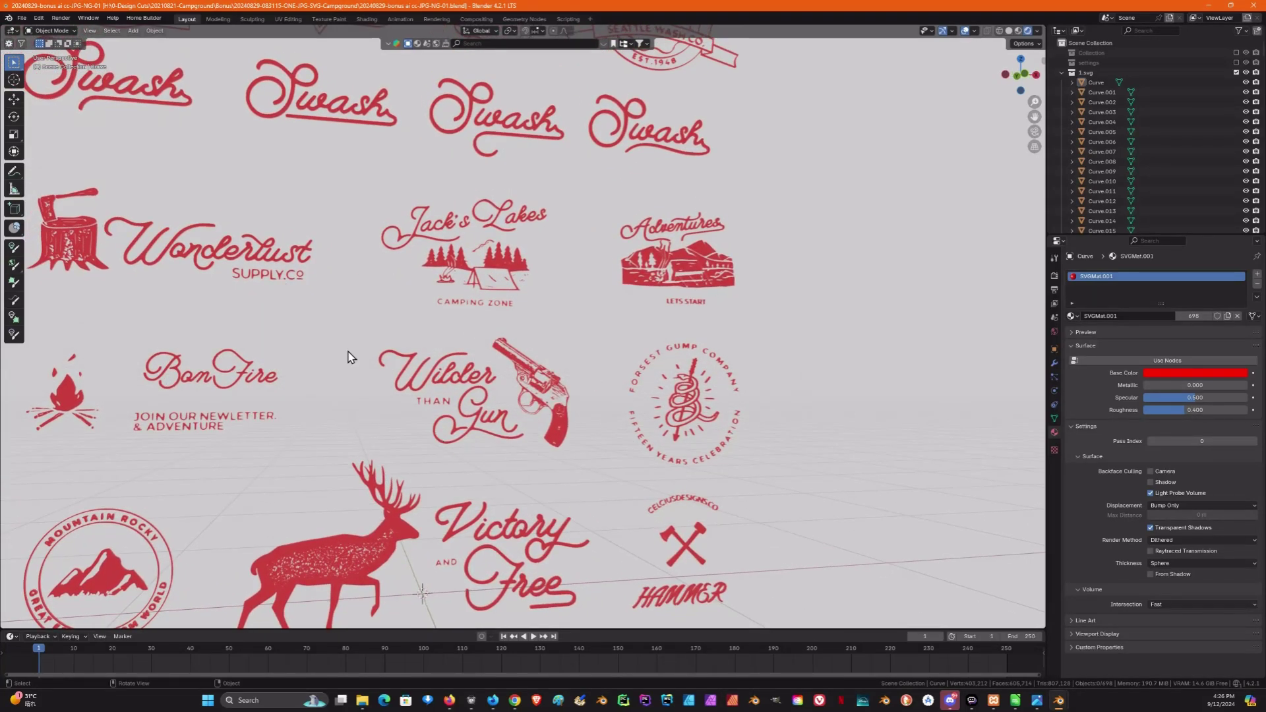
# Examine the red scissors artwork in the first Celebrate badge up close for missing and filled areas
pyautogui.keyDown('shift'); pyautogui.scroll(5, 265, 356); pyautogui.keyUp('shift')
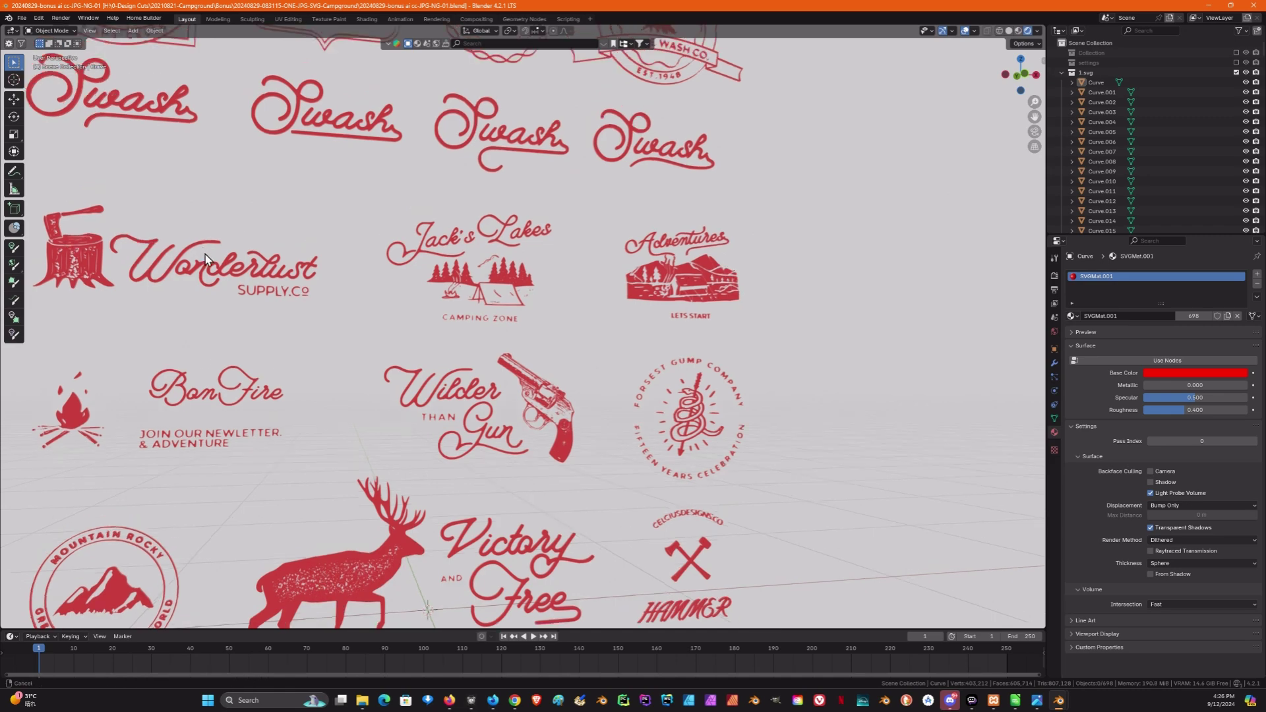
pyautogui.keyDown('shift'); pyautogui.scroll(5, 317, 220); pyautogui.keyUp('shift')
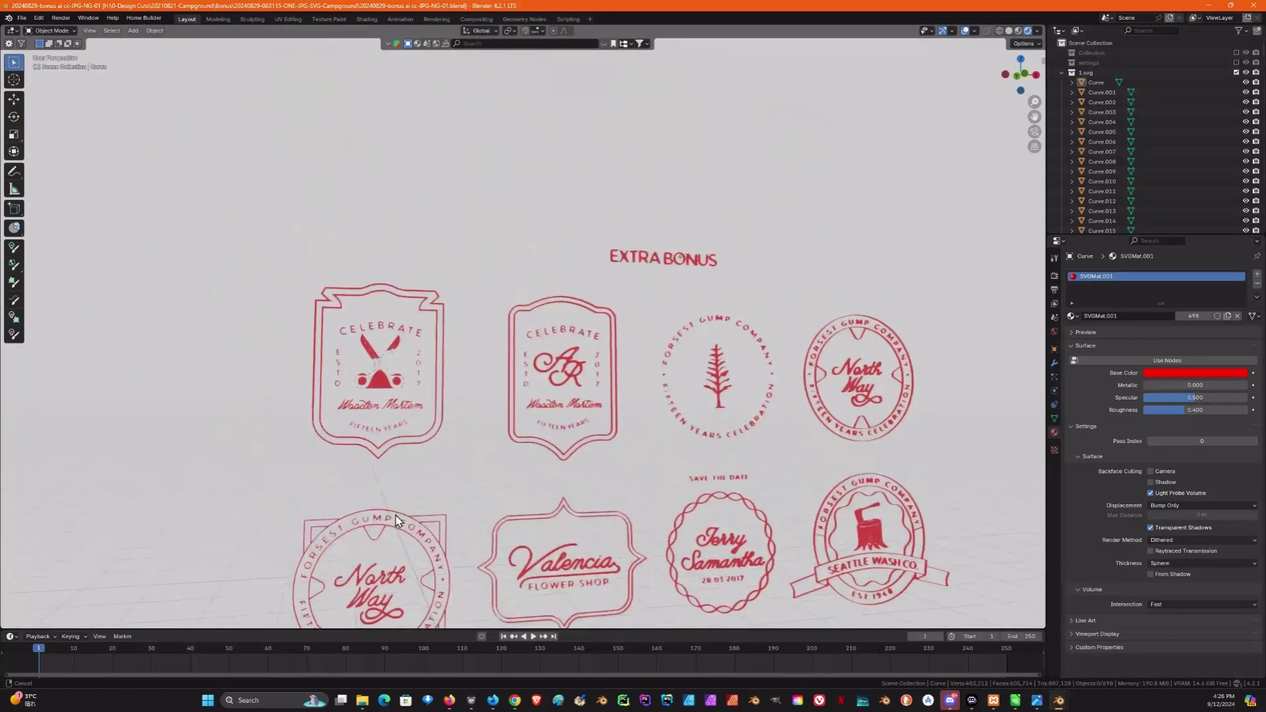
pyautogui.keyDown('ctrl'); pyautogui.moveTo(316, 220); pyautogui.dragTo(522, 379, button='middle'); pyautogui.keyUp('ctrl')
pyautogui.scroll(5, 427, 462)
pyautogui.keyDown('shift'); pyautogui.moveTo(438, 377); pyautogui.dragTo(461, 305, button='middle'); pyautogui.keyUp('shift')
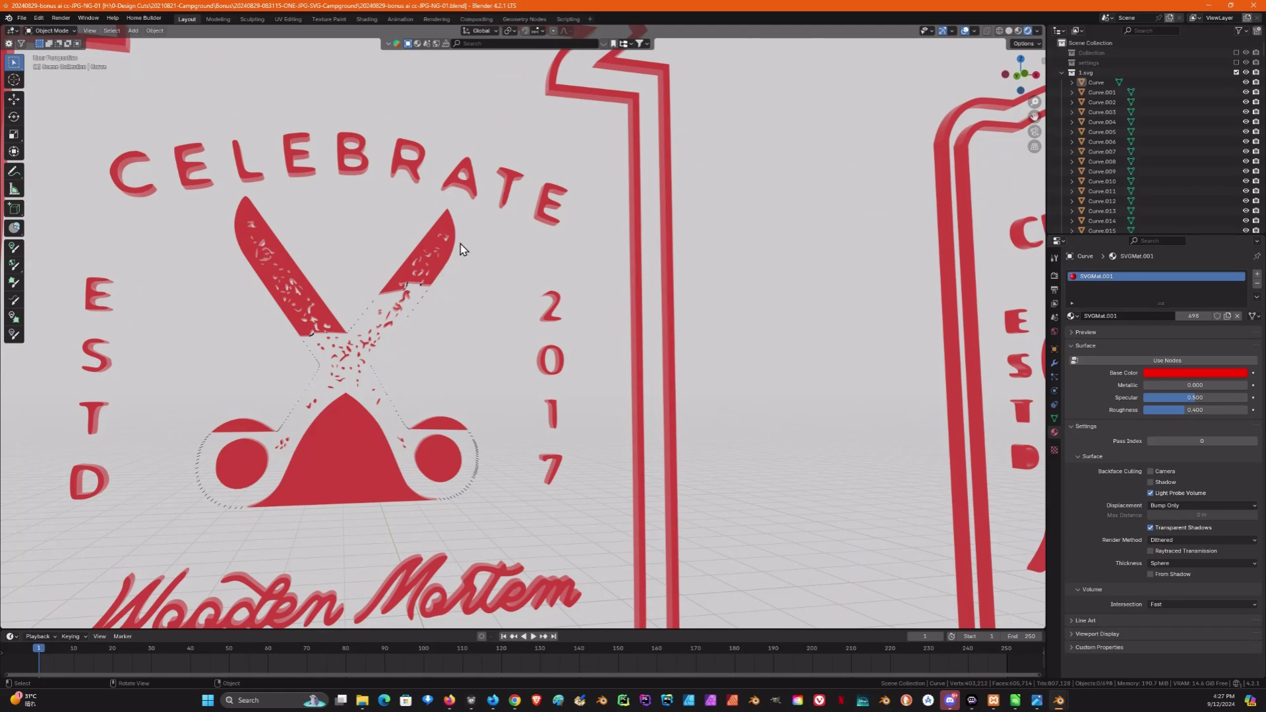
pyautogui.scroll(-3, 511, 279)
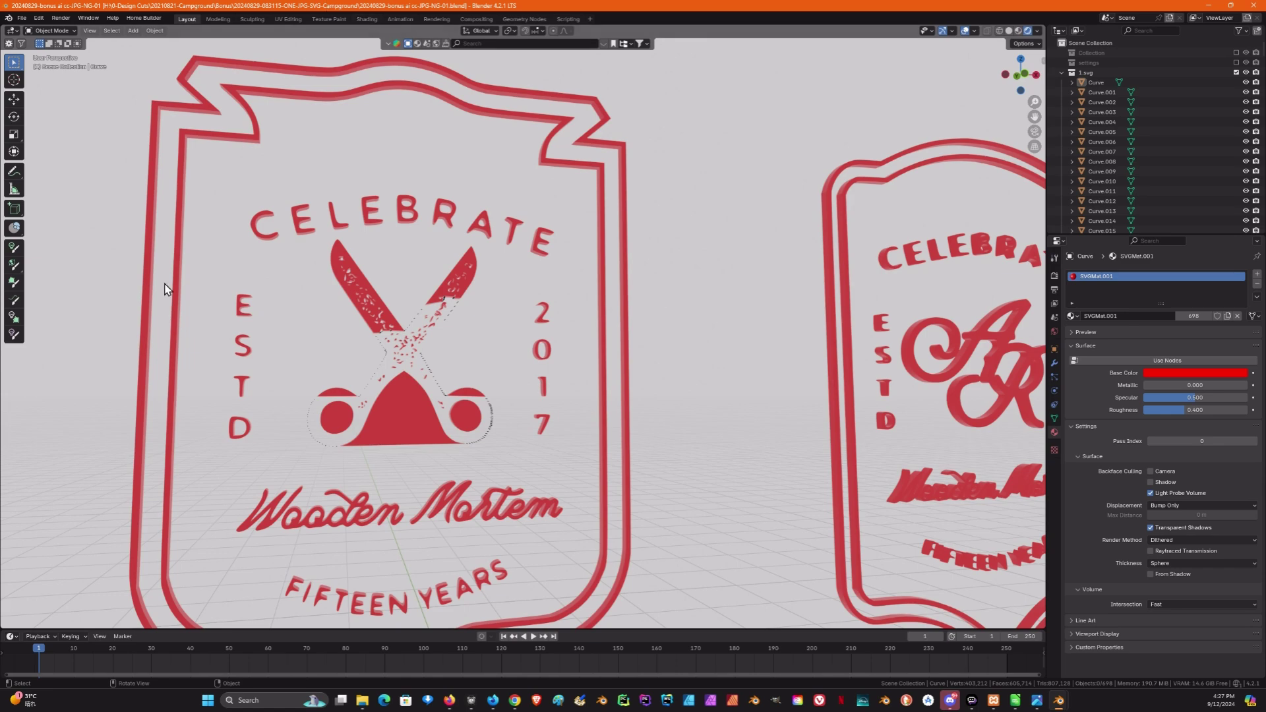
pyautogui.scroll(-2, 422, 241)
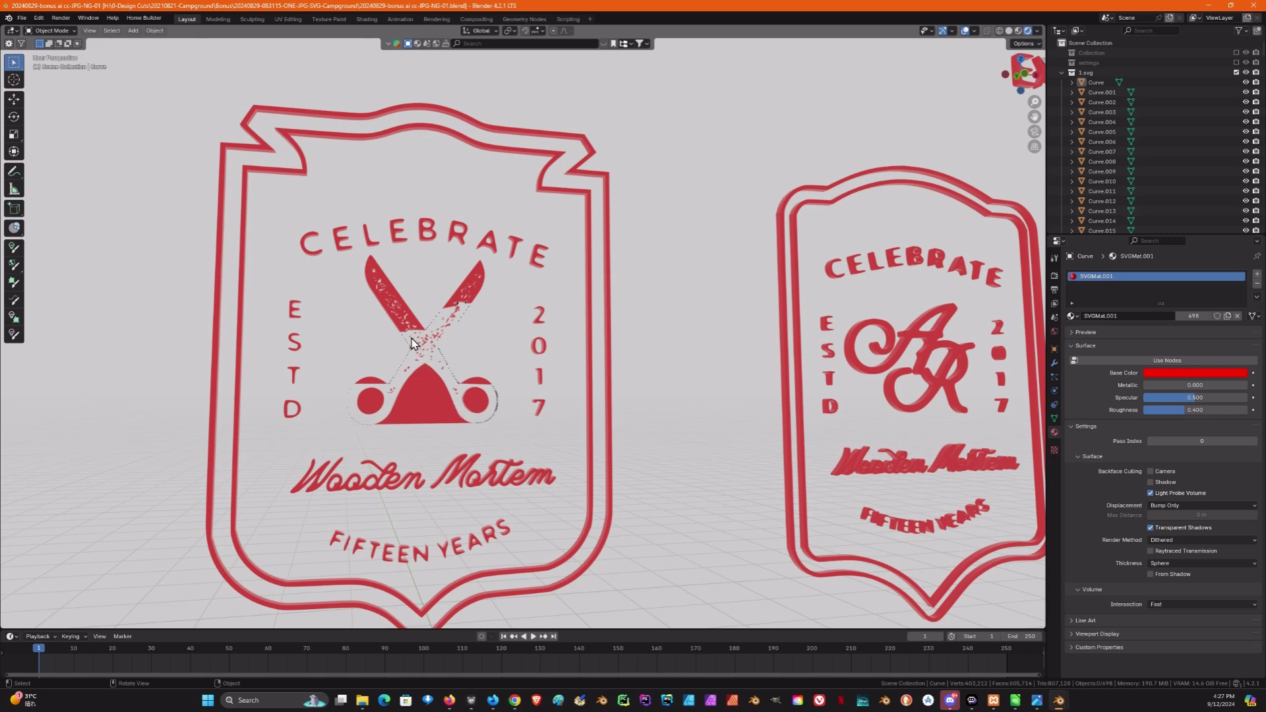
pyautogui.scroll(3, 411, 342)
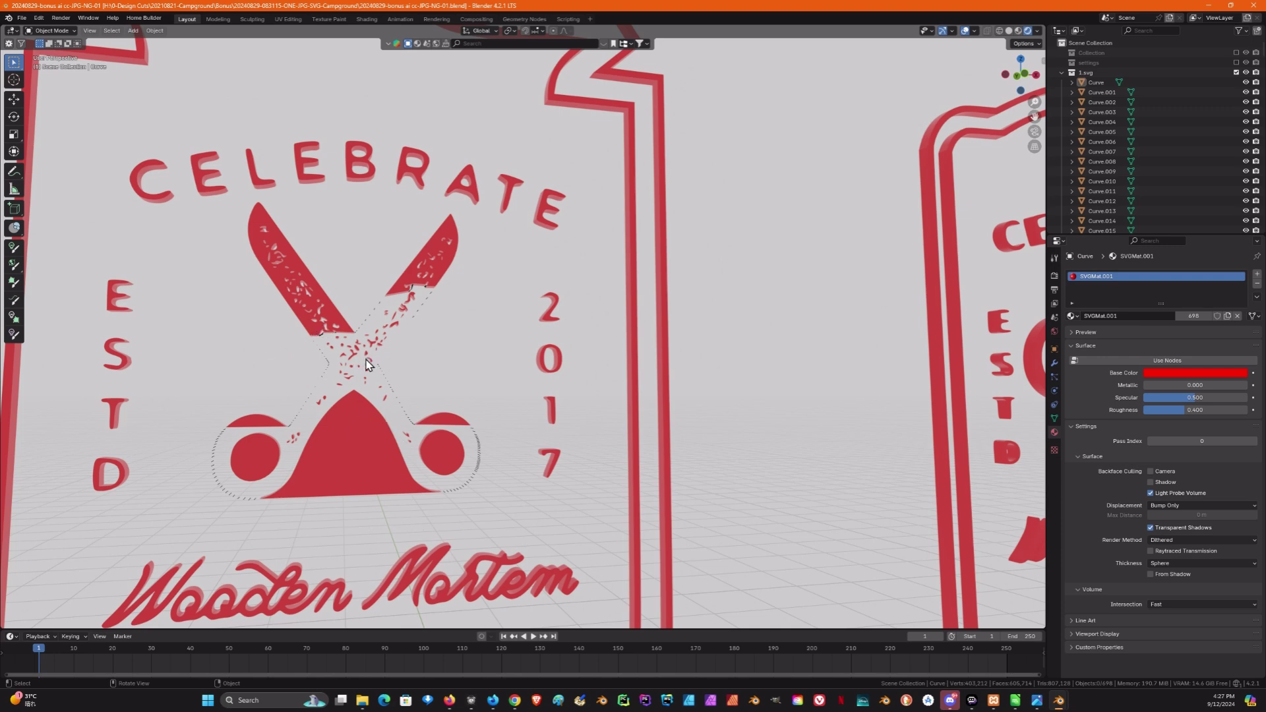
# Survey the whole sheet of red logo meshes, from the Extra Bonus badges down to the deer and Hammer logos
pyautogui.scroll(-8, 349, 373)
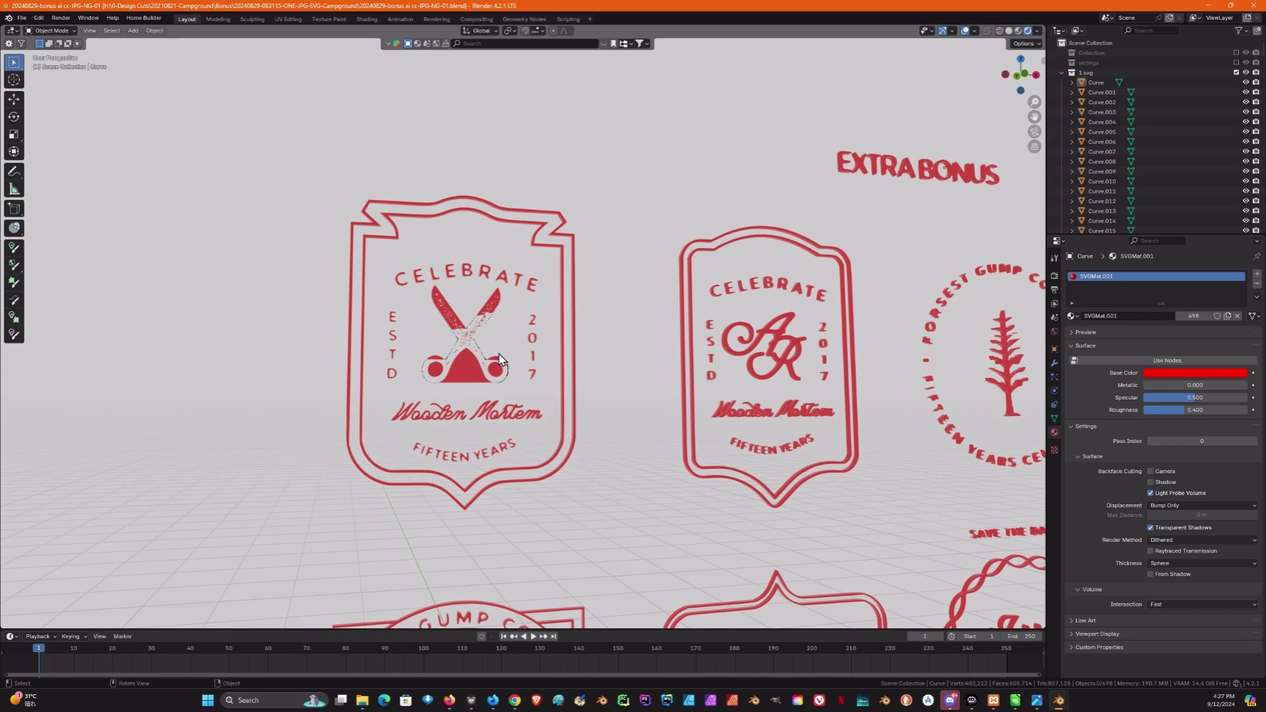
pyautogui.scroll(-3, 501, 356)
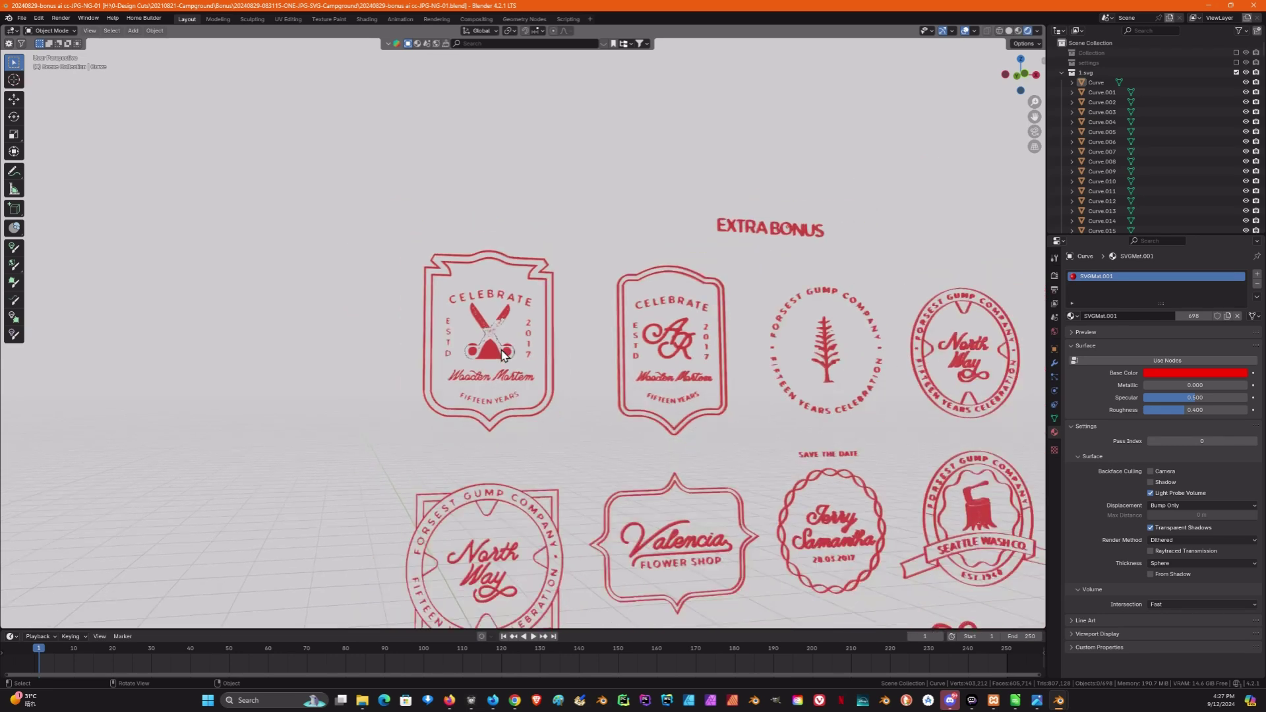
pyautogui.keyDown('shift'); pyautogui.moveTo(685, 329); pyautogui.dragTo(448, 226, button='middle'); pyautogui.keyUp('shift')
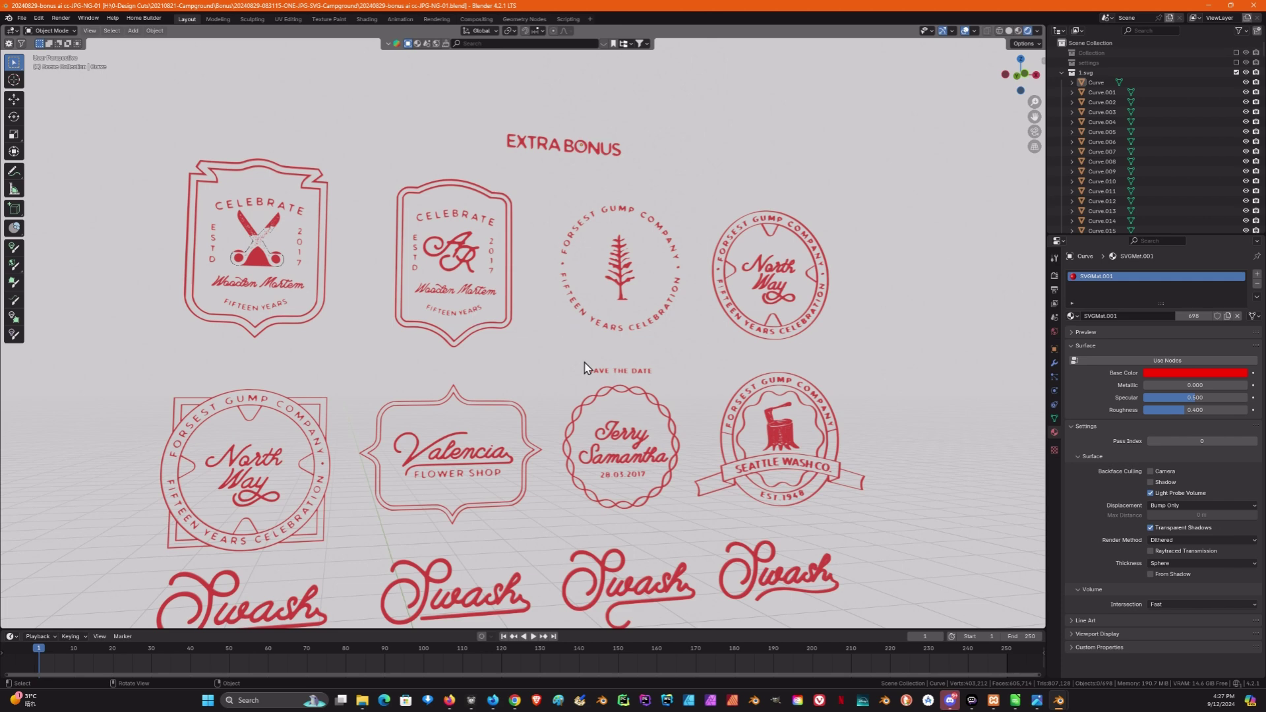
pyautogui.keyDown('shift'); pyautogui.moveTo(556, 363); pyautogui.dragTo(505, 249, button='middle'); pyautogui.keyUp('shift')
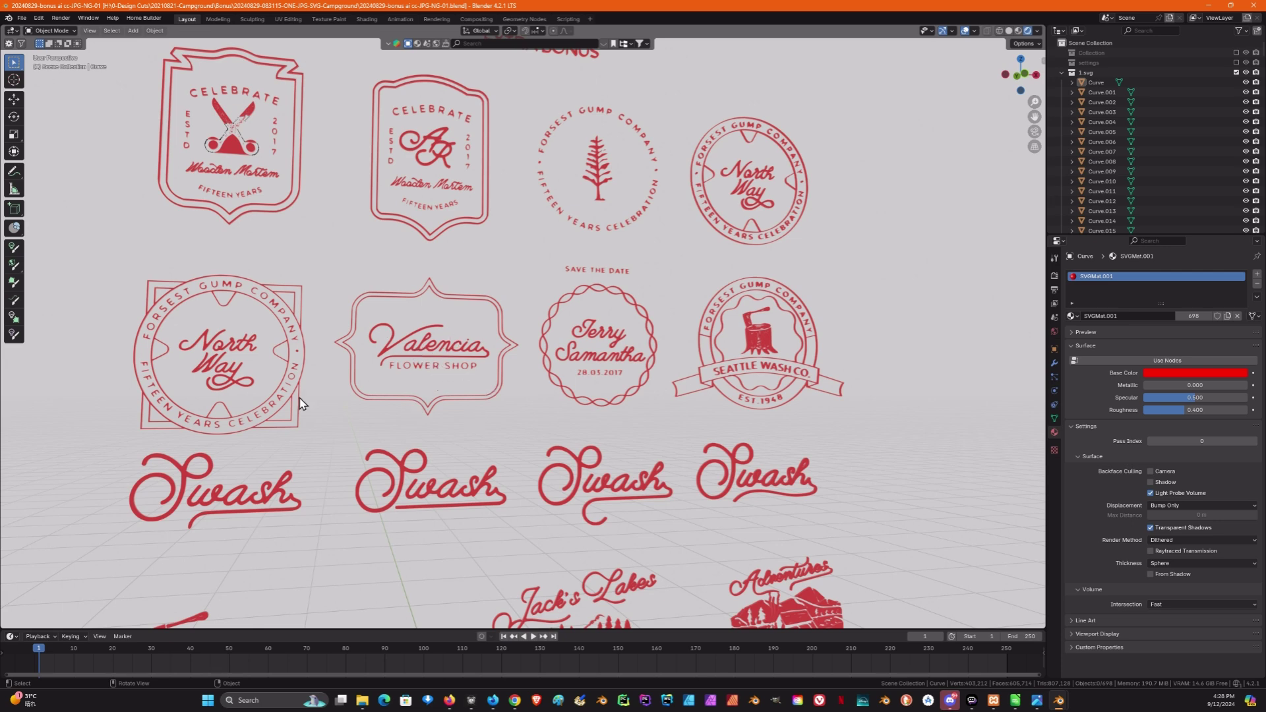
pyautogui.moveTo(378, 329); pyautogui.dragTo(518, 210, button='middle')
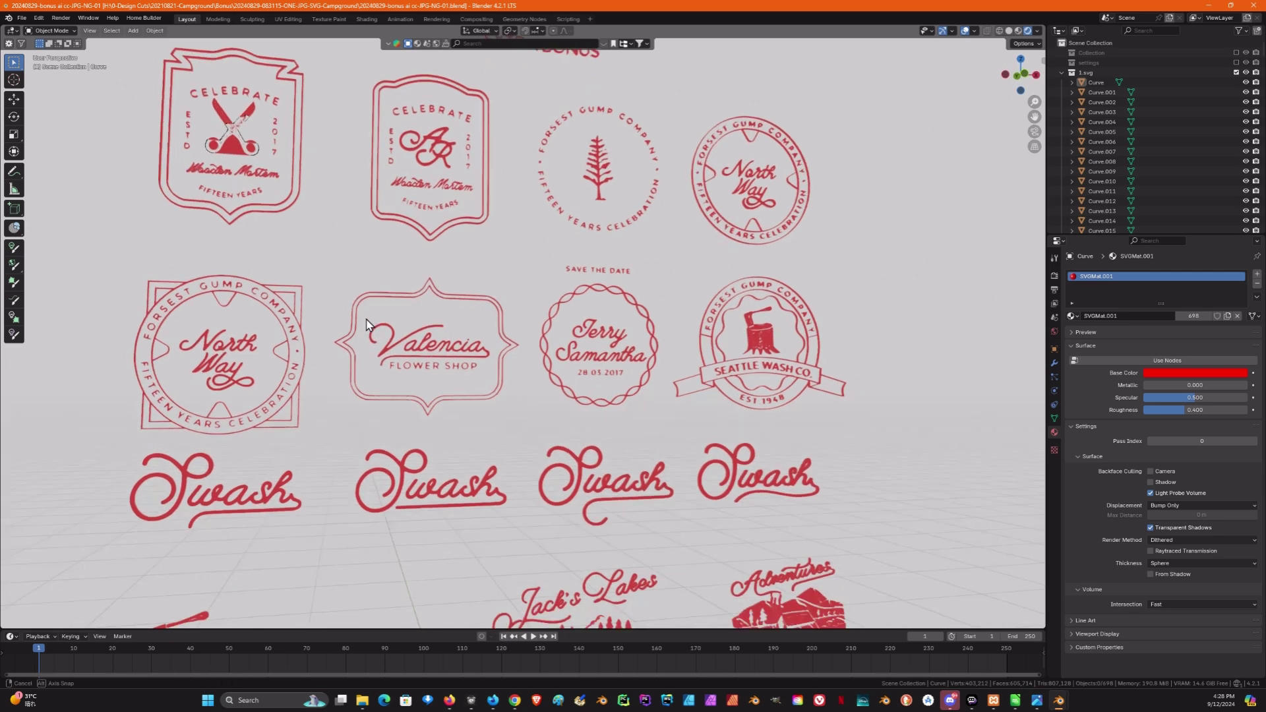
pyautogui.keyDown('shift'); pyautogui.moveTo(686, 330); pyautogui.dragTo(700, 119, button='middle'); pyautogui.keyUp('shift')
pyautogui.keyDown('shift'); pyautogui.moveTo(709, 389); pyautogui.dragTo(668, 191, button='middle'); pyautogui.keyUp('shift')
pyautogui.keyDown('shift'); pyautogui.moveTo(511, 404); pyautogui.dragTo(528, 243, button='middle'); pyautogui.keyUp('shift')
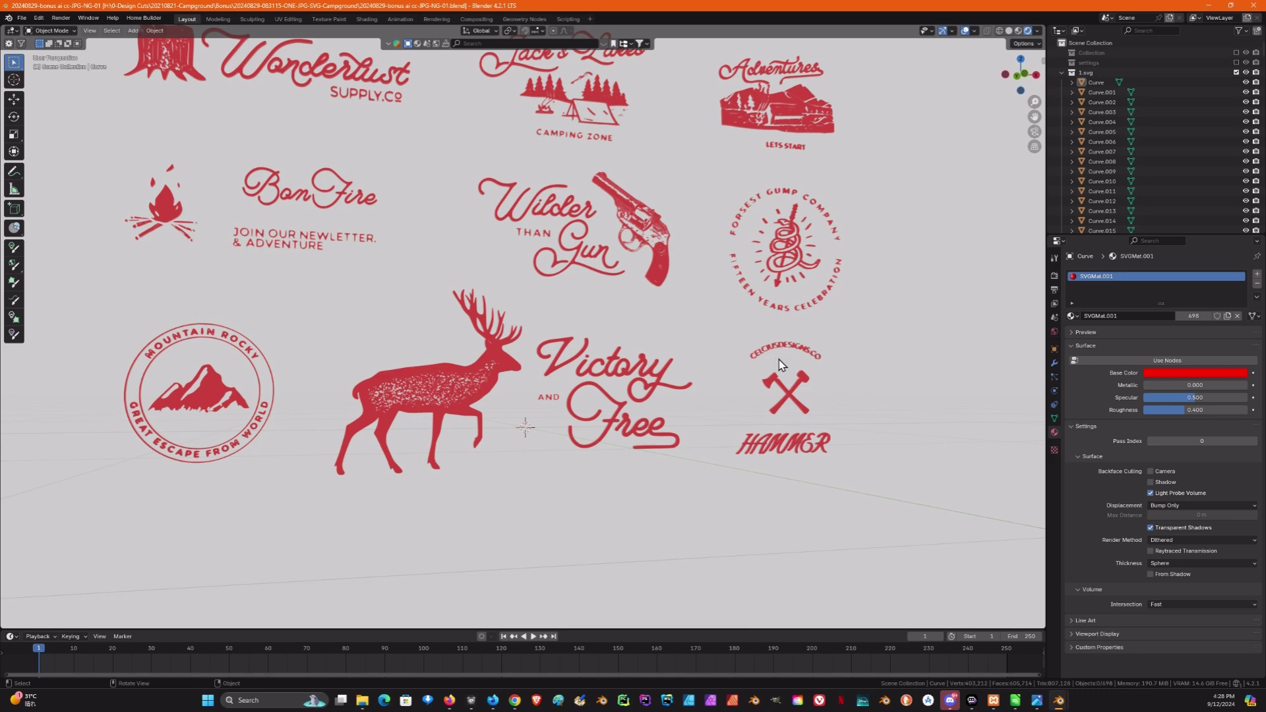
pyautogui.scroll(-4, 788, 315)
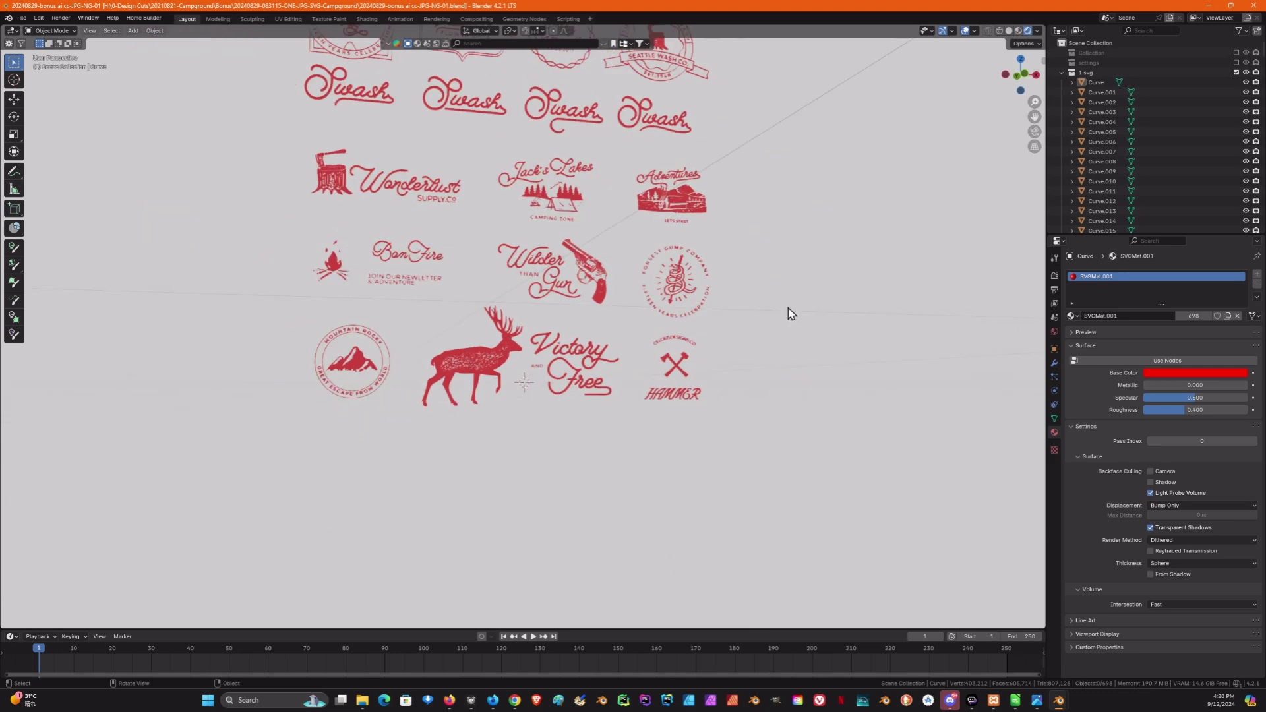
pyautogui.keyDown('shift'); pyautogui.moveTo(728, 213); pyautogui.dragTo(747, 376, button='middle'); pyautogui.keyUp('shift')
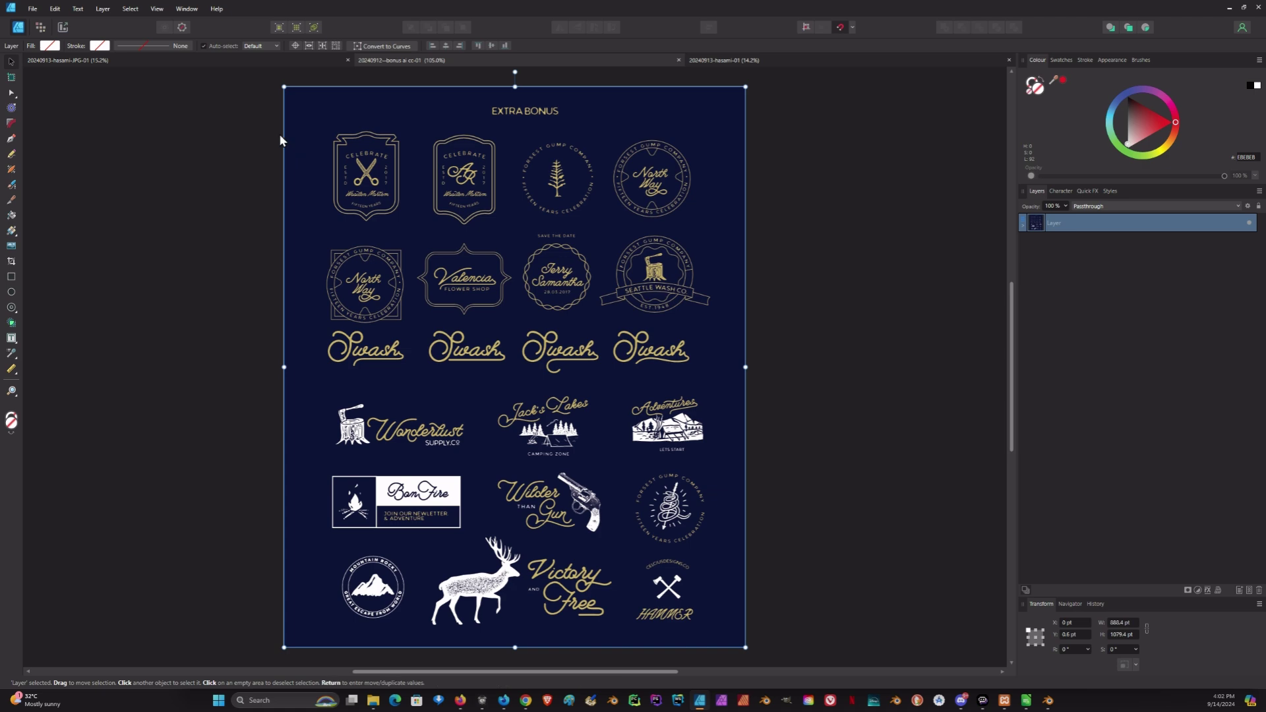
# In Affinity Designer, switch to the document 20240913-hasami-01 and check the page dimensions in its document setup
pyautogui.moveTo(242, 102); pyautogui.dragTo(399, 230)
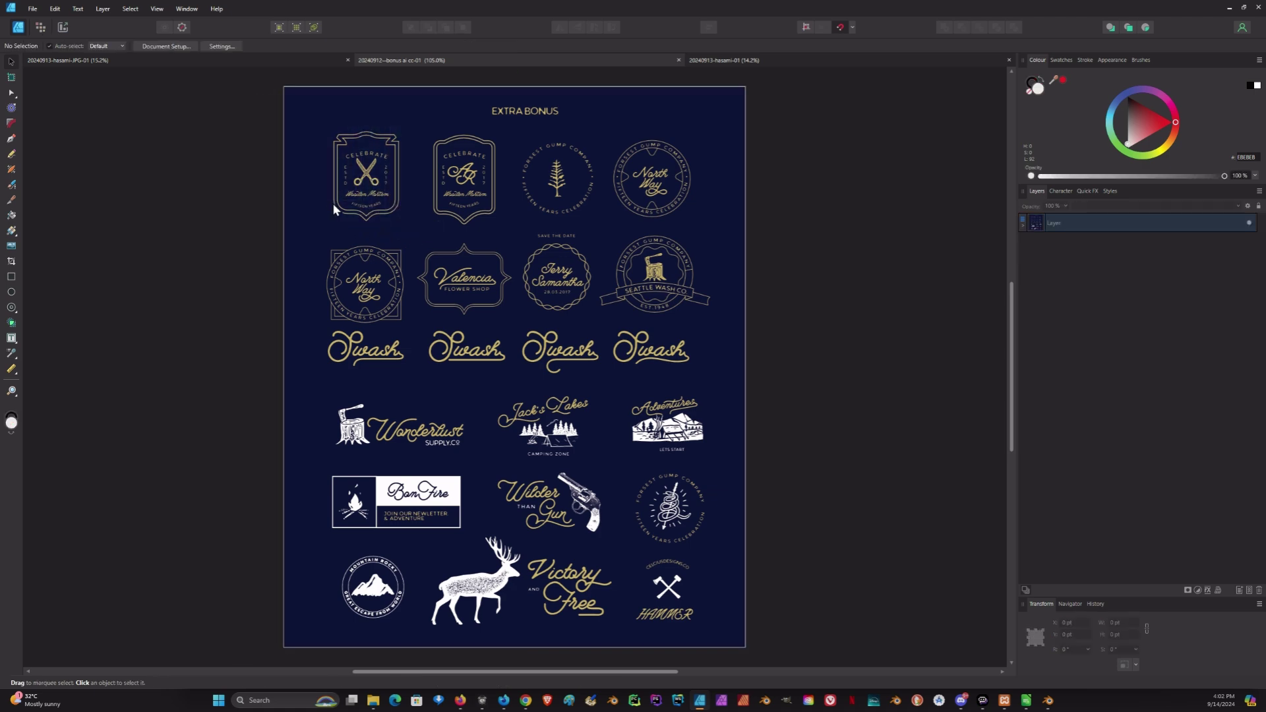
pyautogui.click(752, 58)
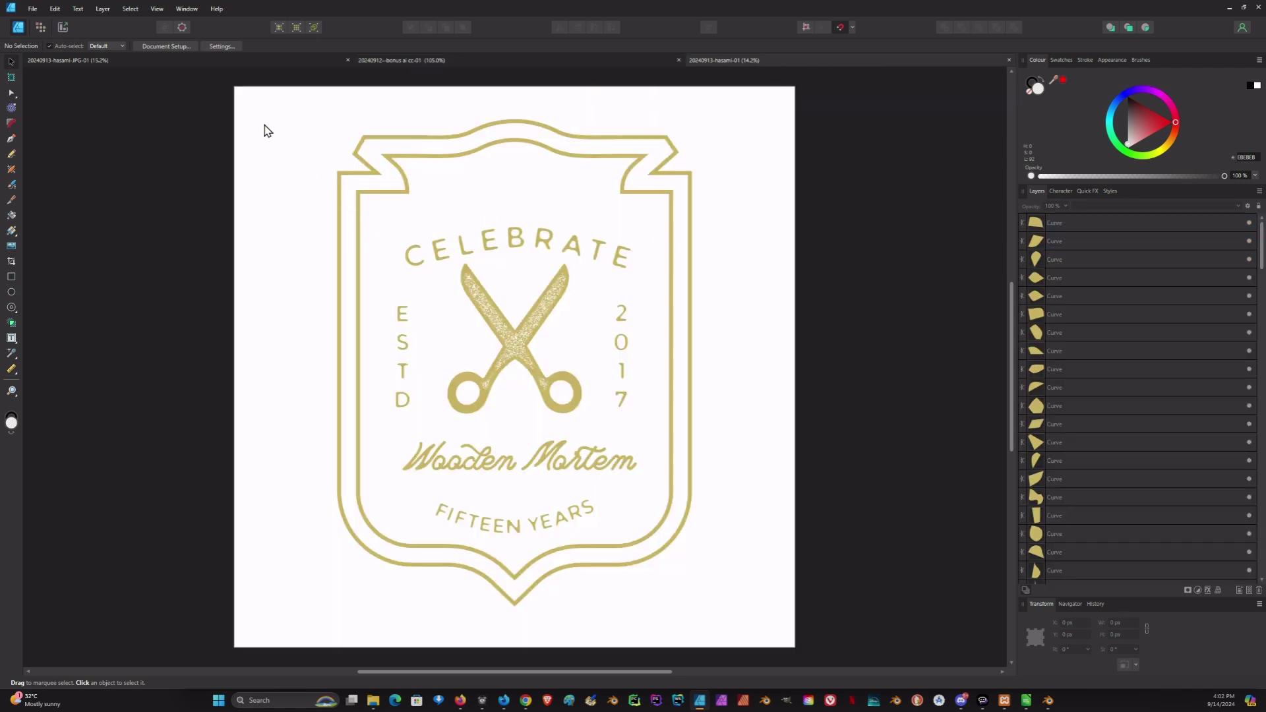
pyautogui.click(31, 10)
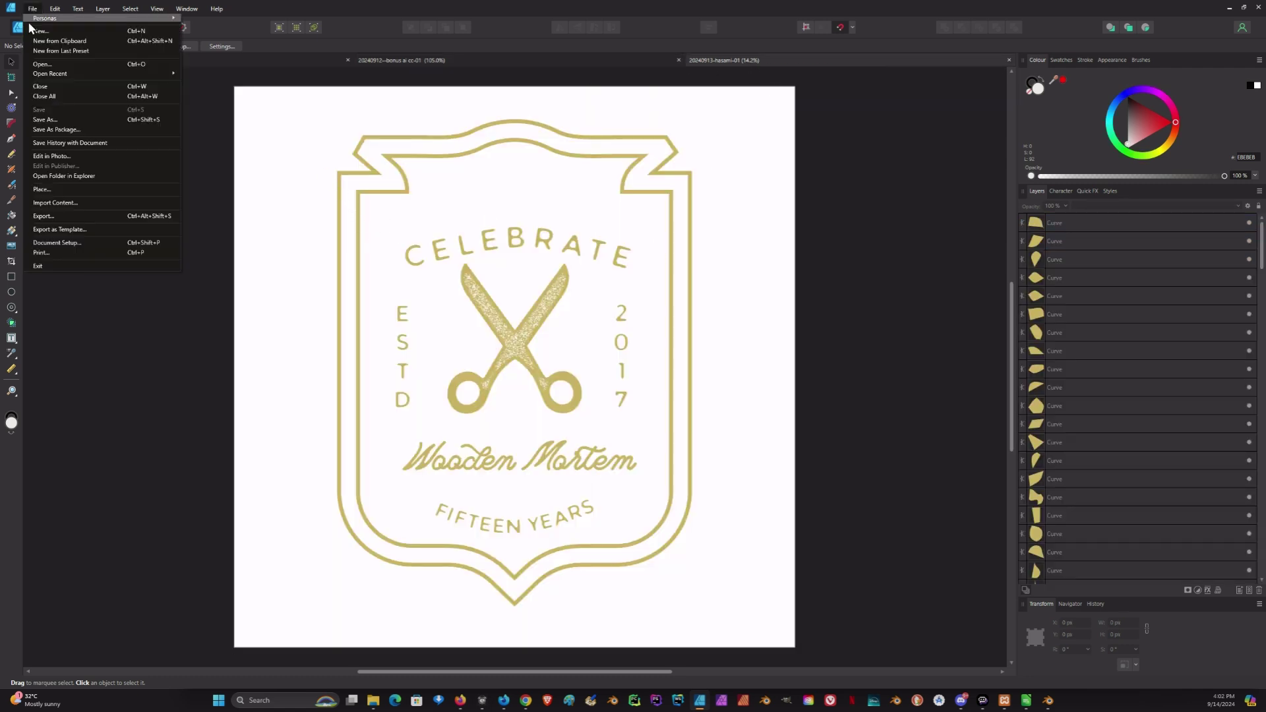
pyautogui.click(59, 246)
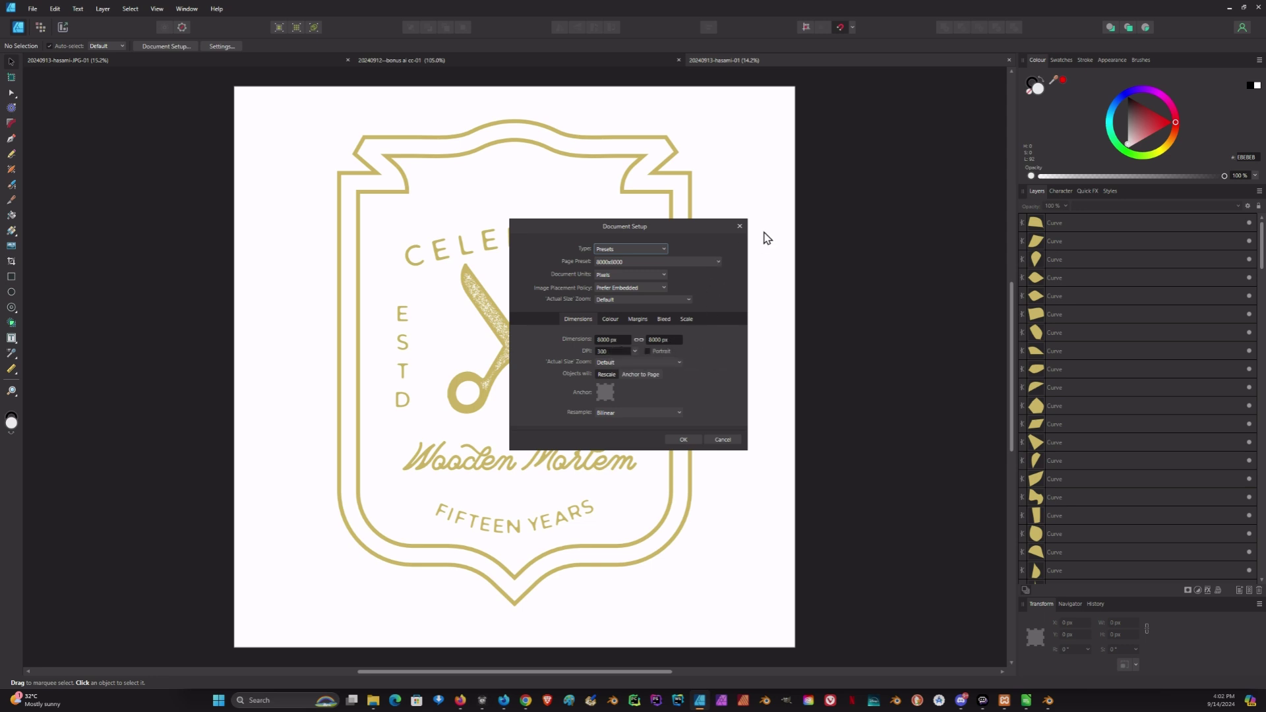
pyautogui.click(740, 226)
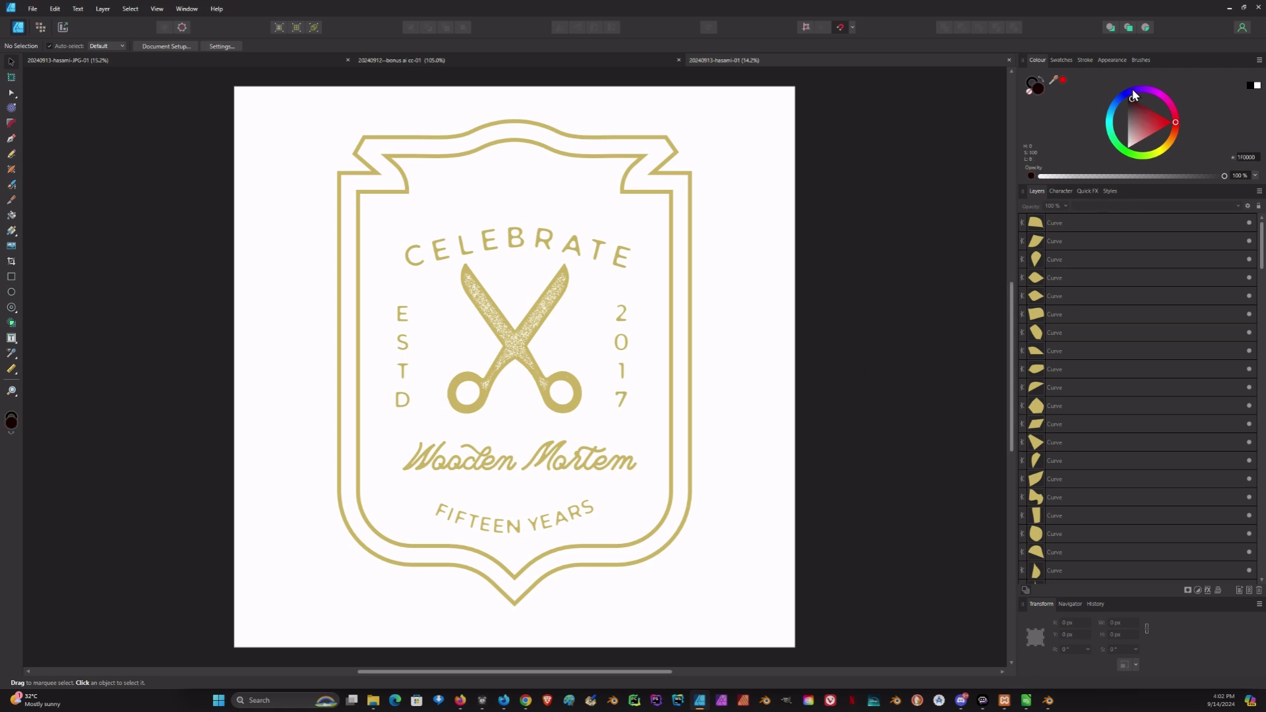
# Recolour all curves of the Celebrate scissors badge black (000000) and clear the selection
pyautogui.hotkey('ctrl', 'a')
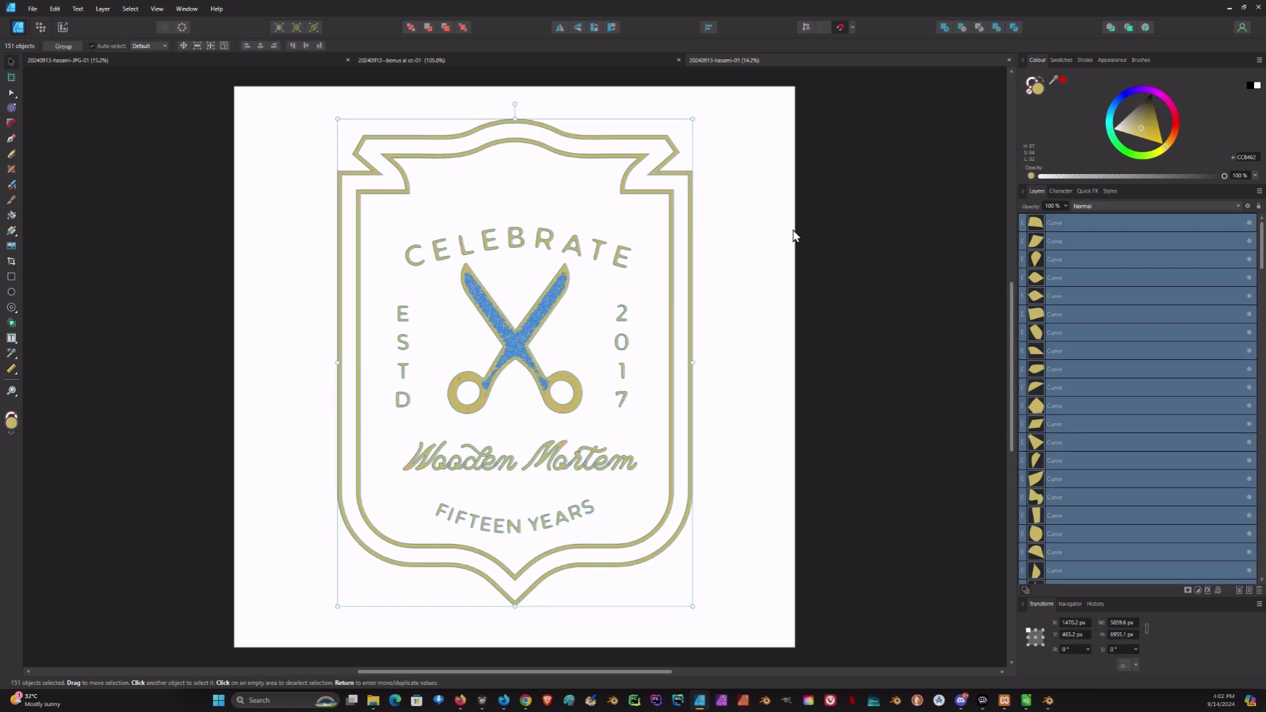
pyautogui.moveTo(1144, 122); pyautogui.dragTo(1149, 95)
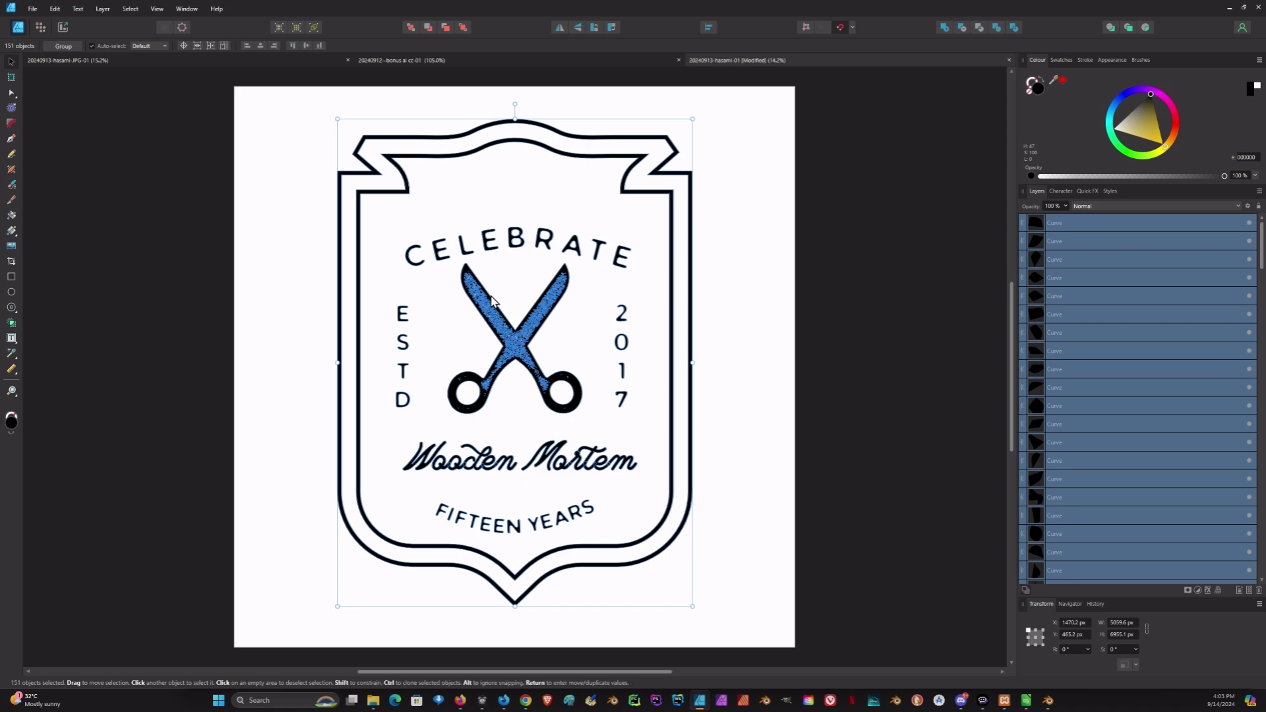
pyautogui.click(952, 222)
# Review the JPEG export settings for the black Celebrate badge, leaving without exporting
pyautogui.click(32, 10)
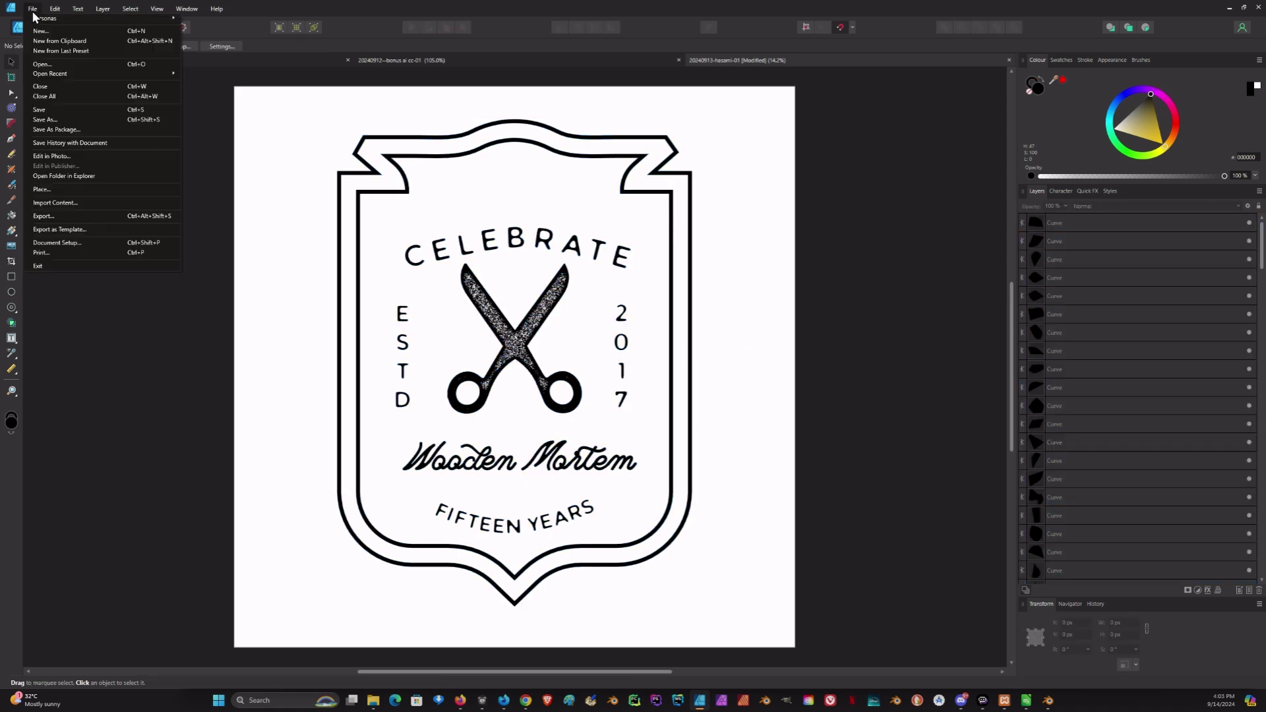
pyautogui.click(50, 216)
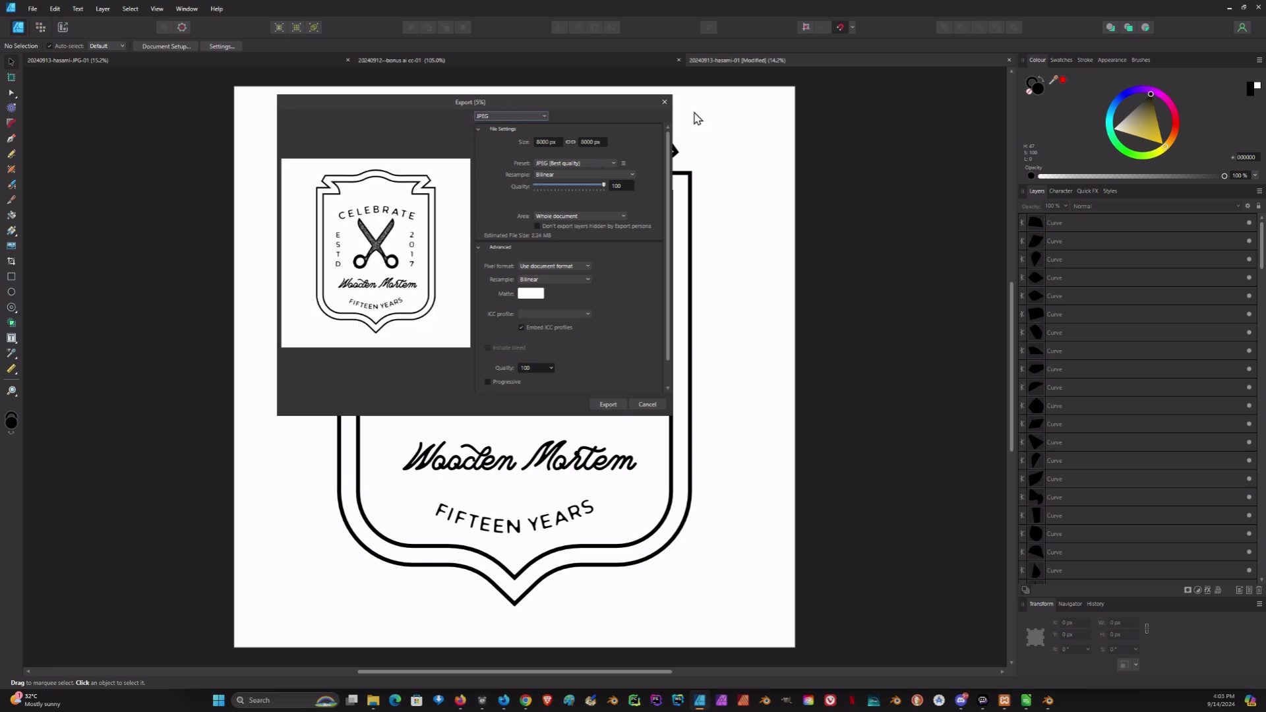
pyautogui.click(664, 102)
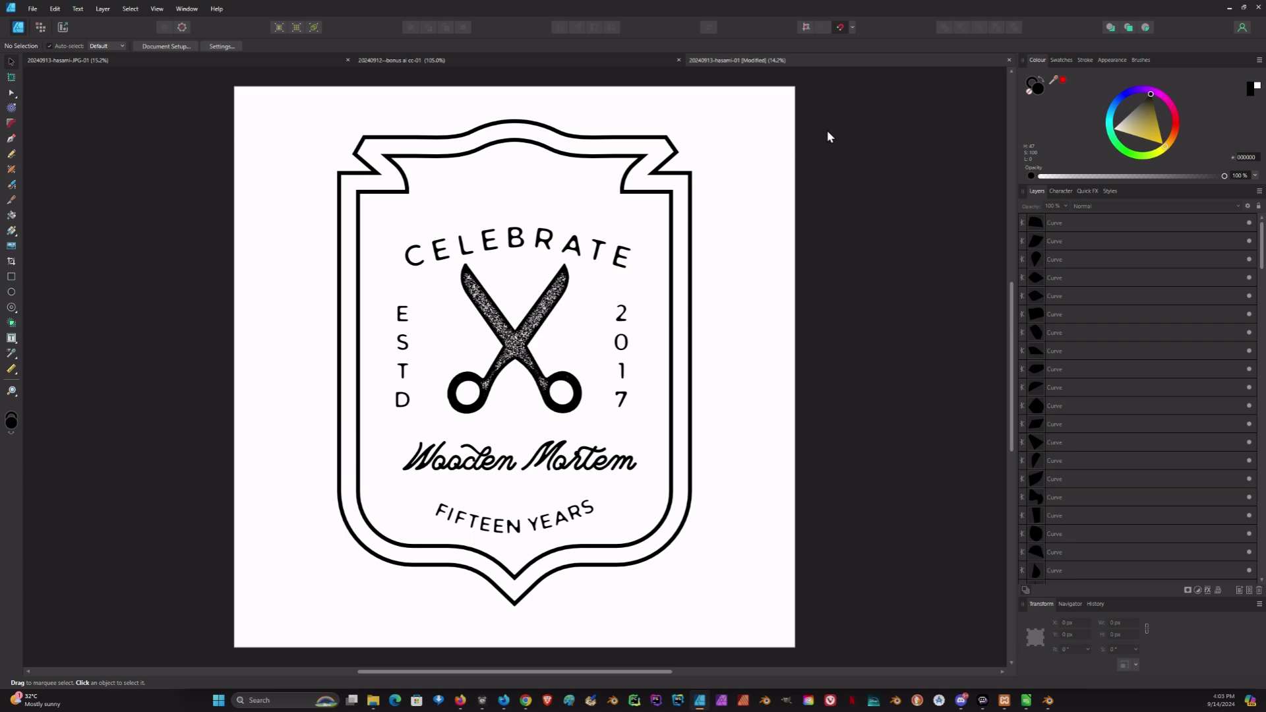
pyautogui.hotkey('alt', 'Tab')
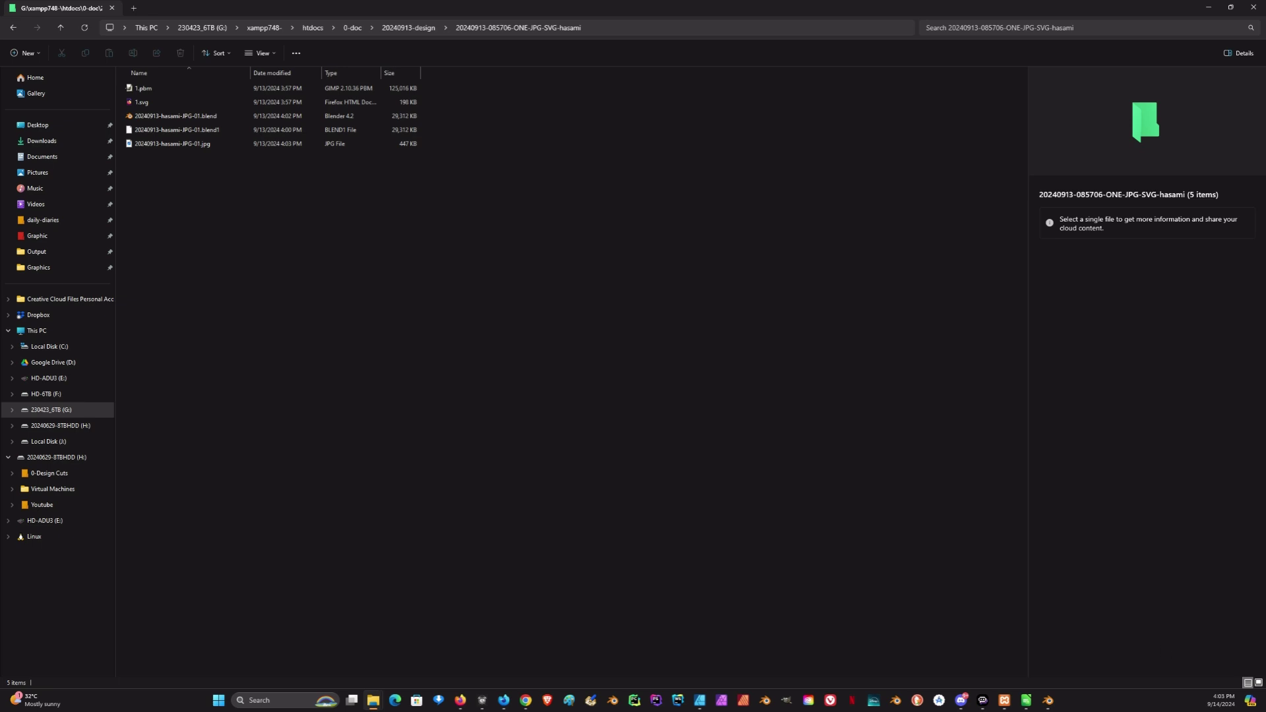
pyautogui.click(1259, 684)
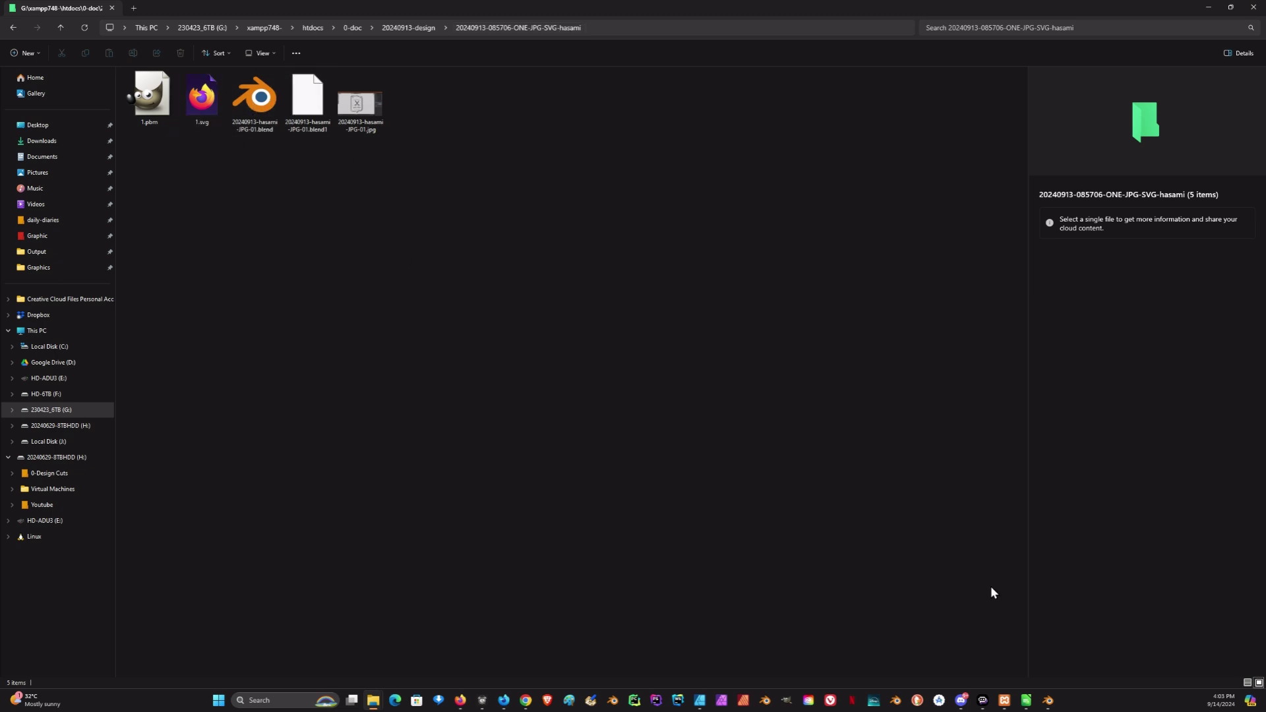
# Switch to the Blender file 20240913-hasami-JPG-01 and inspect the extruded Celebrate badge from the front, side and back
pyautogui.click(1048, 700)
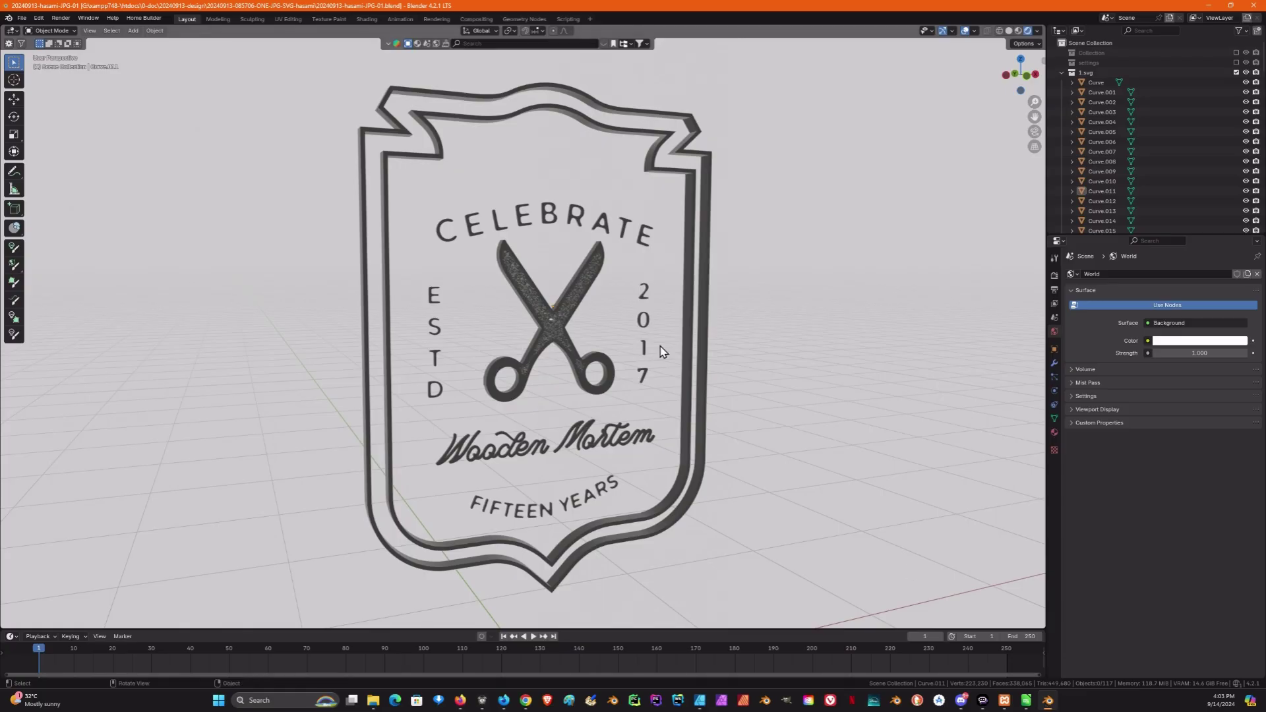
pyautogui.moveTo(710, 299); pyautogui.dragTo(783, 306, button='middle')
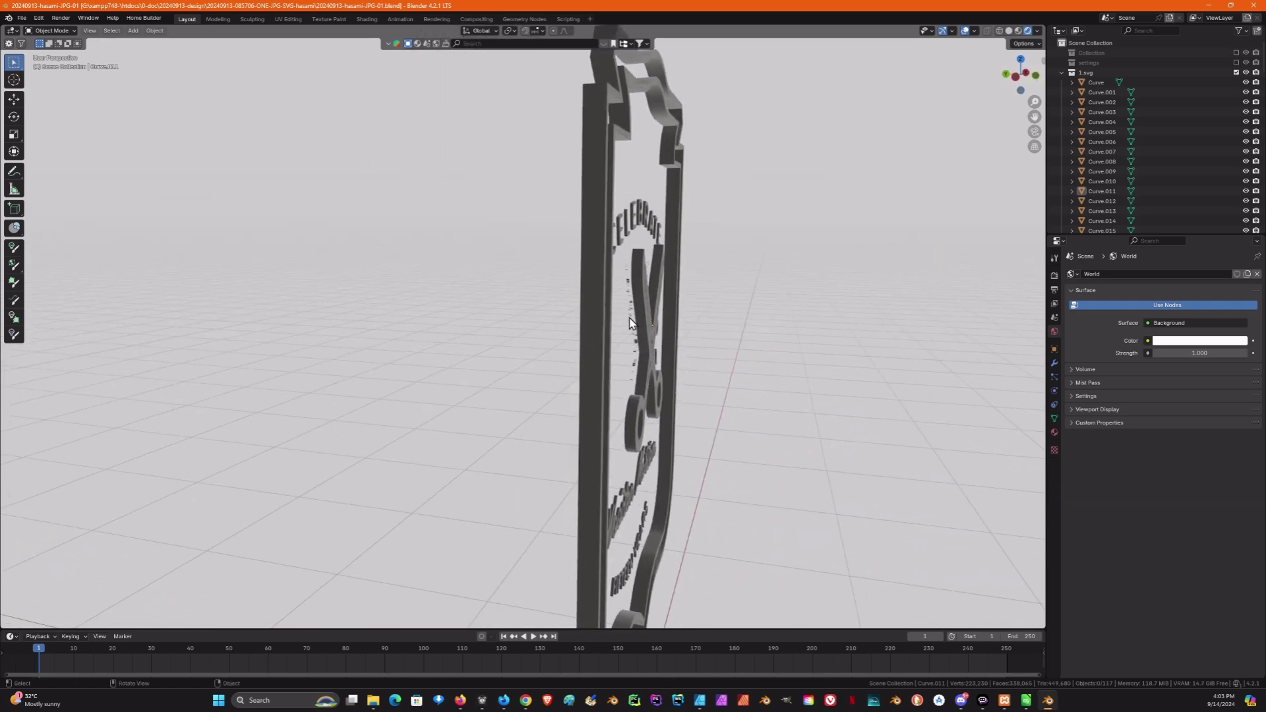
pyautogui.moveTo(686, 325)
pyautogui.mouseDown(button='middle')
pyautogui.moveTo(710, 318)
pyautogui.moveTo(686, 310)
pyautogui.mouseUp(button='middle')
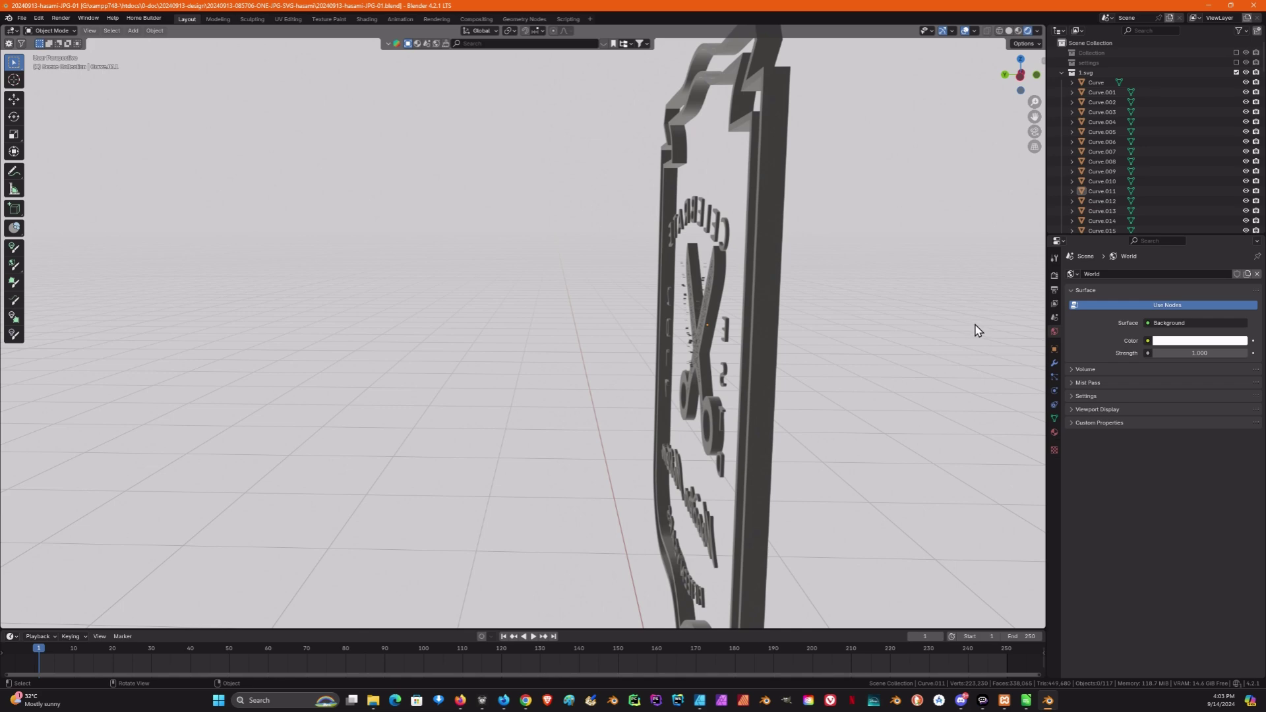
pyautogui.moveTo(976, 328); pyautogui.dragTo(796, 337, button='middle')
pyautogui.scroll(2, 785, 317)
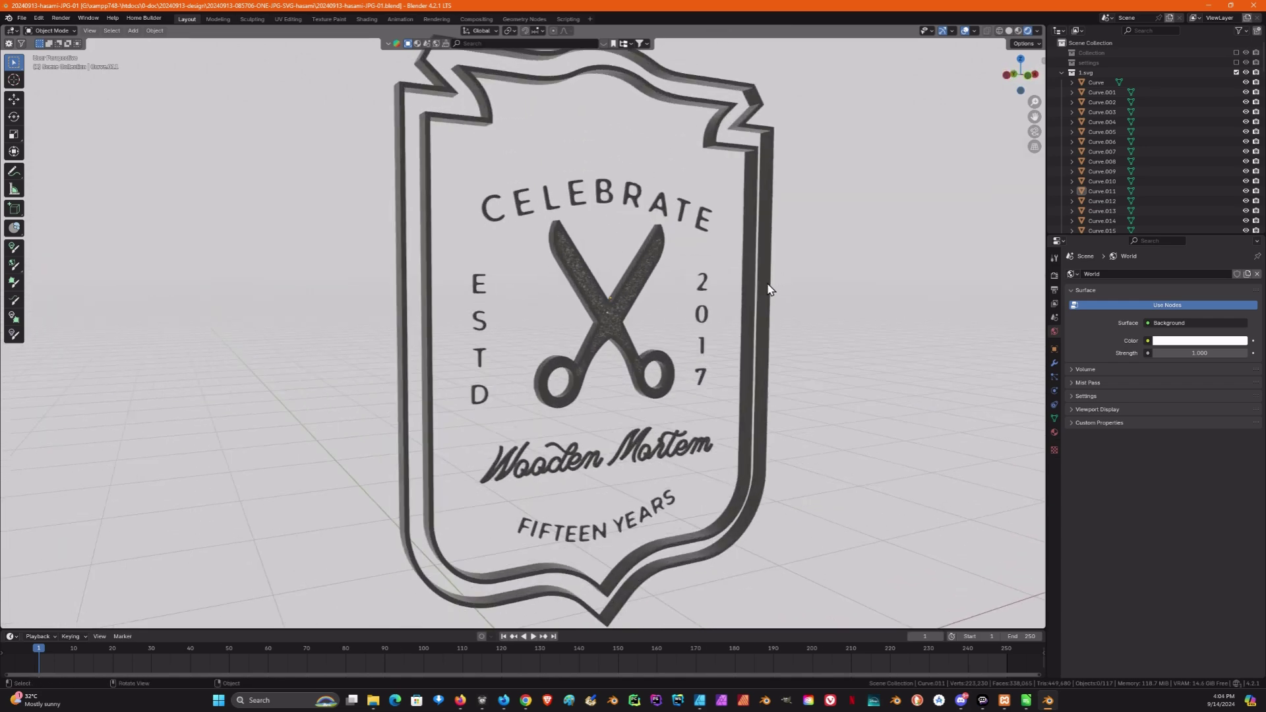
pyautogui.moveTo(770, 296); pyautogui.dragTo(818, 298, button='middle')
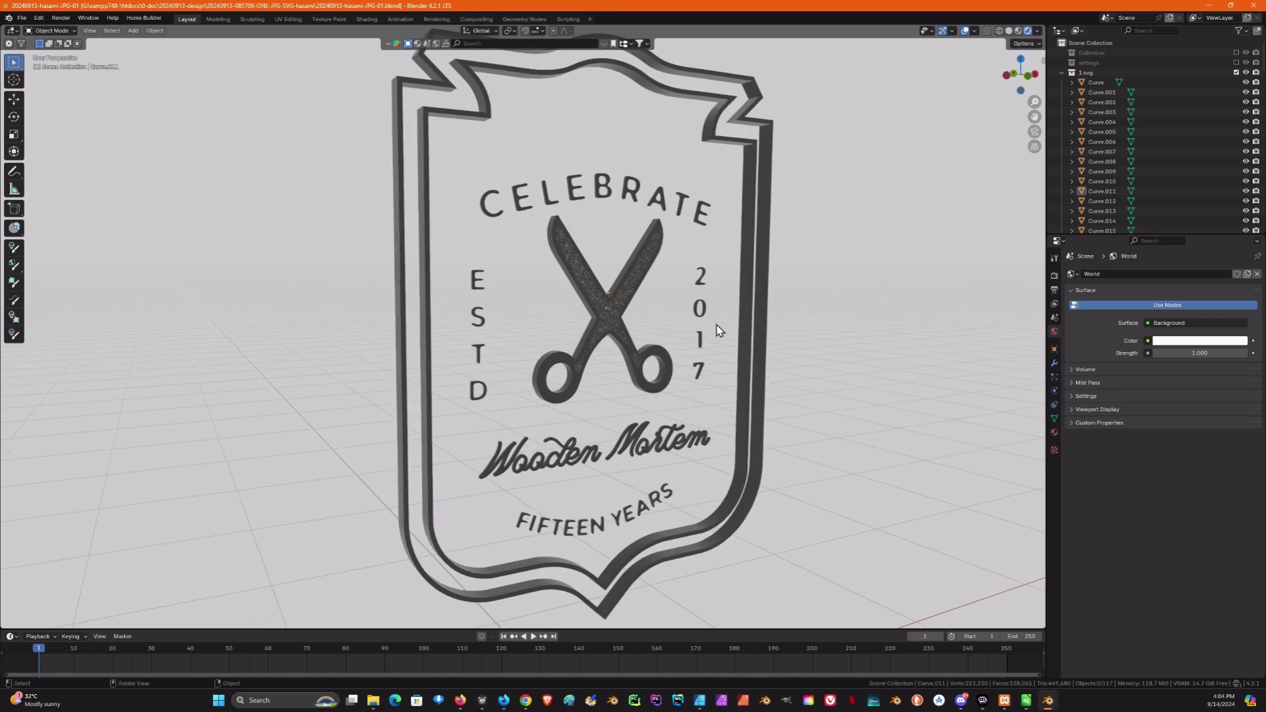
# Select the scissors mesh in the Celebrate badge and examine it from several angles, finishing with a front view
pyautogui.click(585, 358)
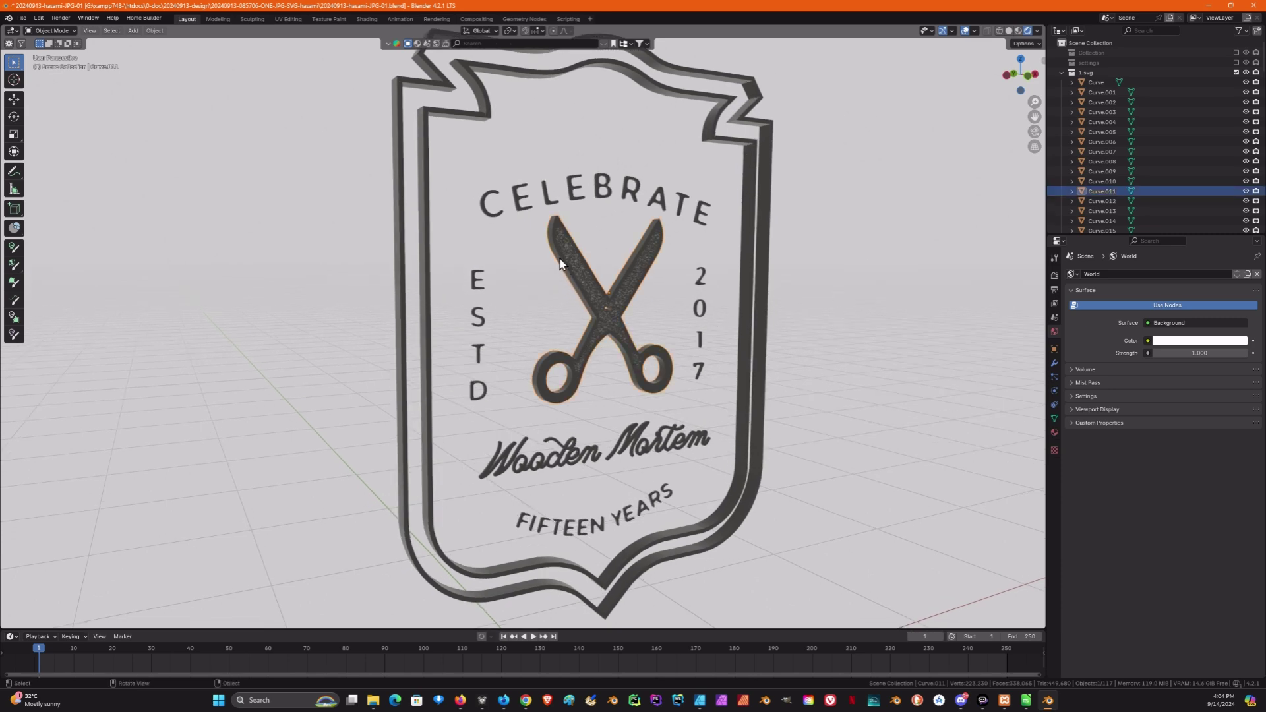
pyautogui.moveTo(619, 254); pyautogui.dragTo(622, 254, button='middle')
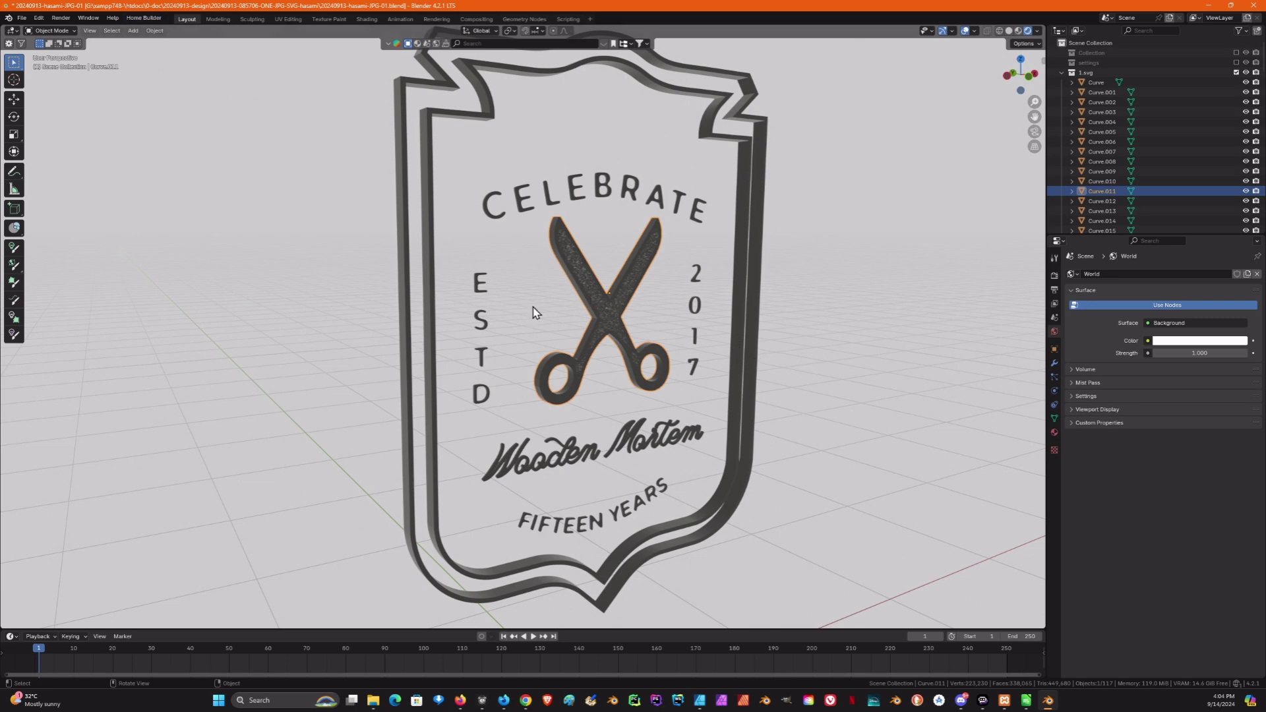
pyautogui.moveTo(701, 246); pyautogui.dragTo(723, 260, button='middle')
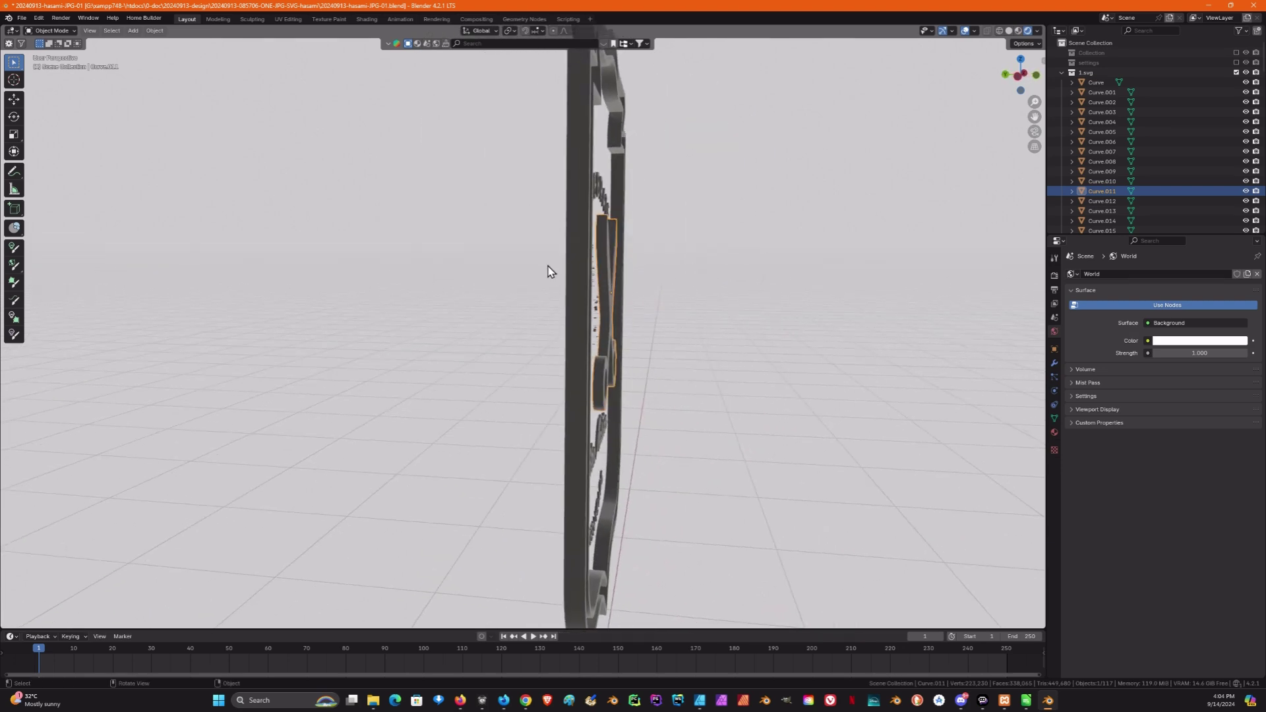
pyautogui.moveTo(550, 271); pyautogui.dragTo(593, 307, button='middle')
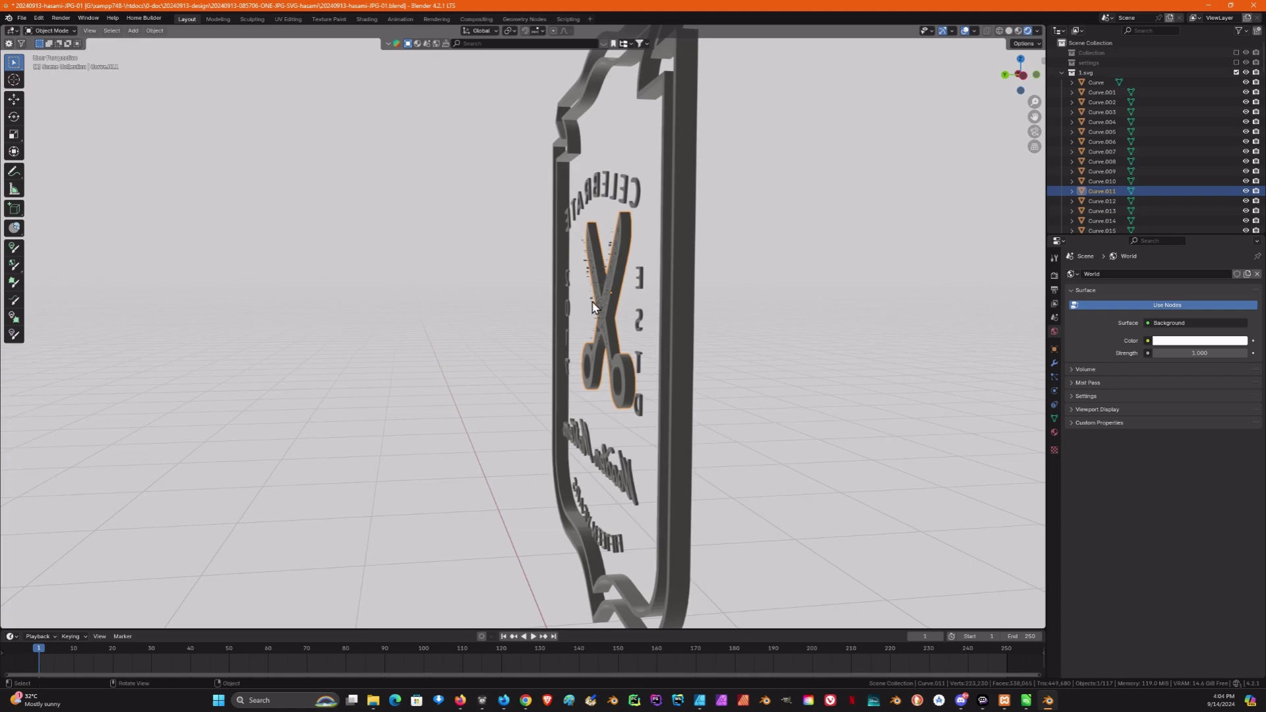
pyautogui.moveTo(837, 243); pyautogui.dragTo(745, 243, button='middle')
pyautogui.moveTo(492, 116); pyautogui.dragTo(534, 114, button='middle')
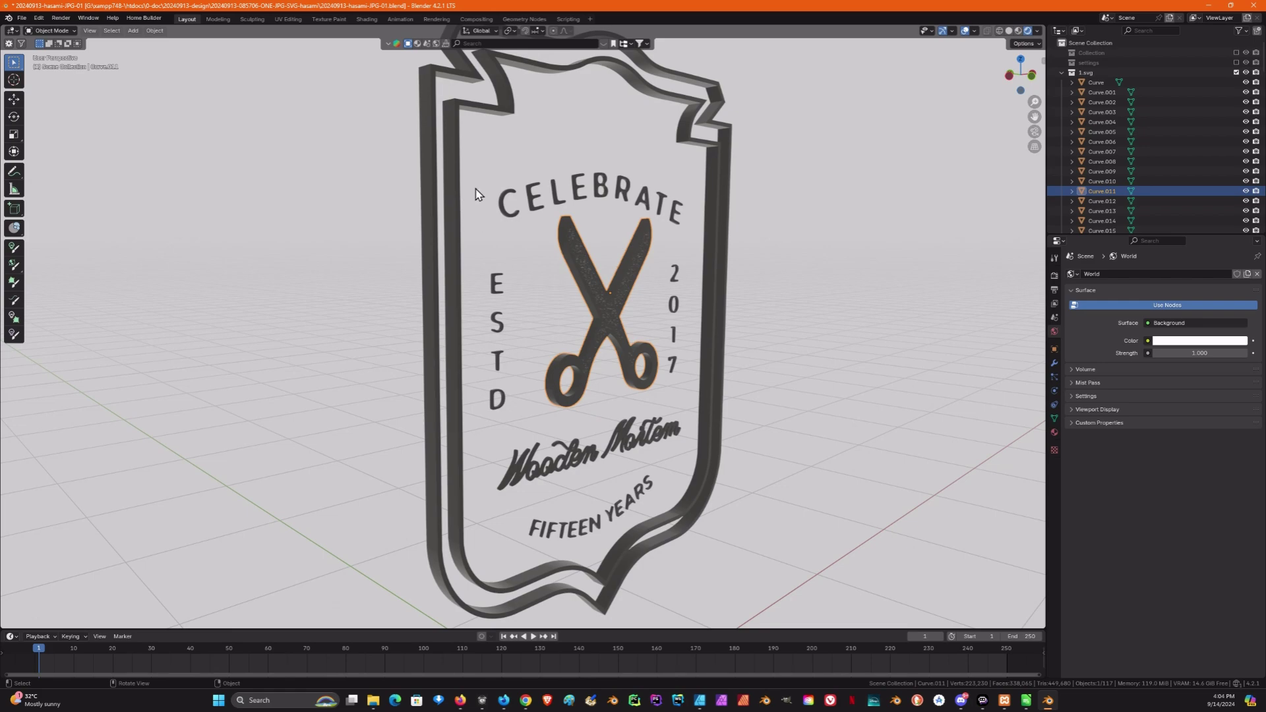
pyautogui.moveTo(481, 149); pyautogui.dragTo(486, 140, button='middle')
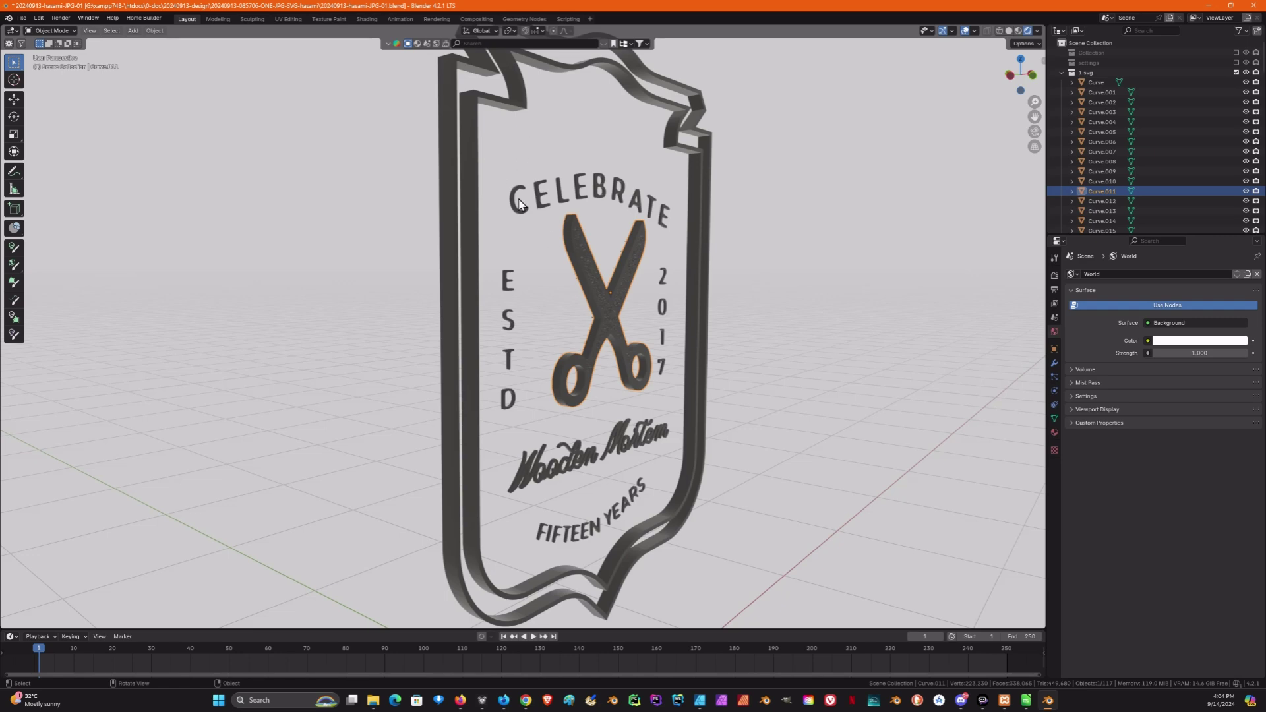
pyautogui.keyDown('alt'); pyautogui.moveTo(816, 285); pyautogui.dragTo(792, 273, button='middle'); pyautogui.keyUp('alt')
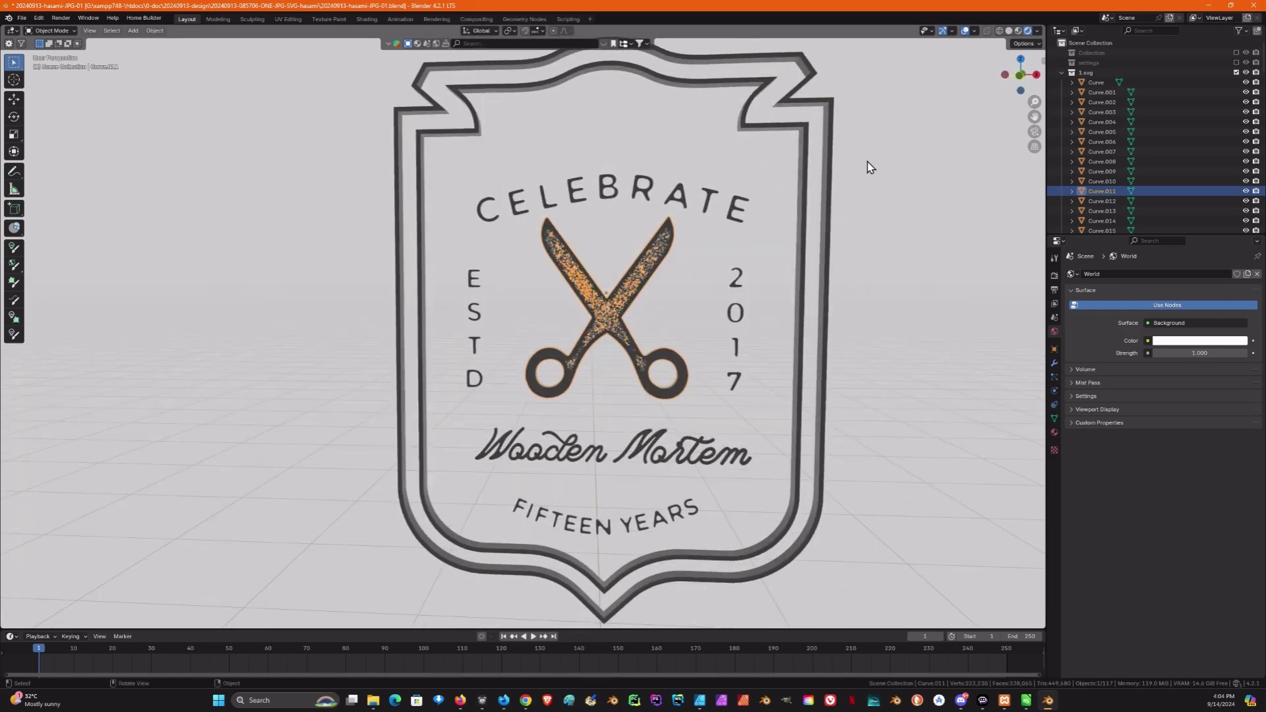